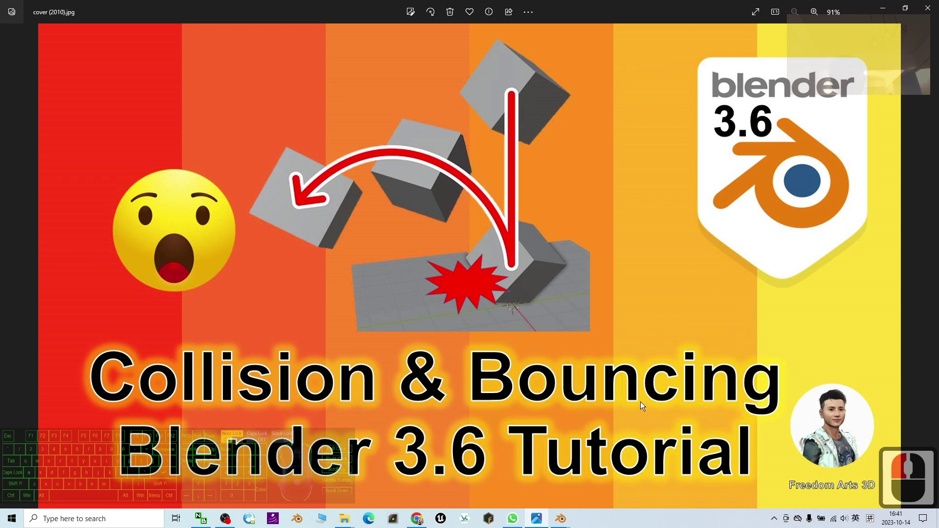
# - Bring up the previews of the open Blender windows from the taskbar
pyautogui.click(563, 521)
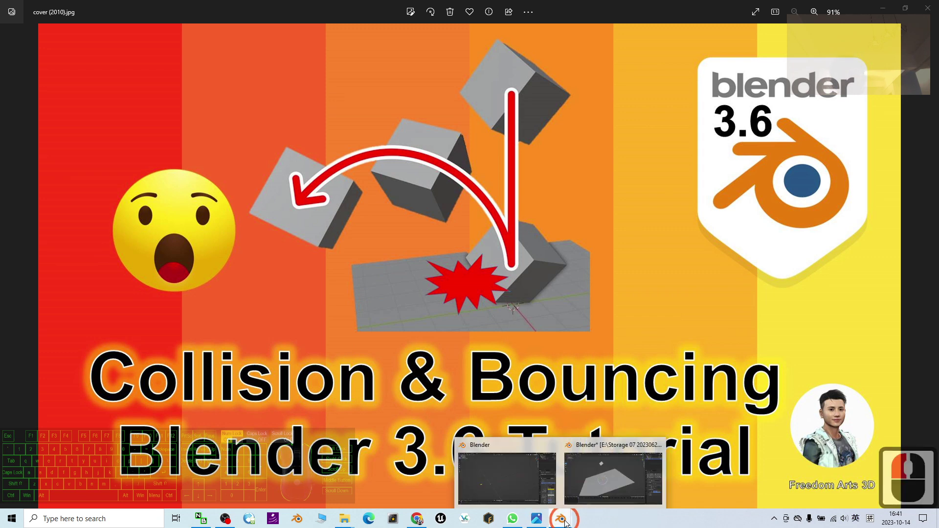
# - In the collision file, play the cube's fall onto the flat plane, select the plane, and rewind
pyautogui.click(619, 482)
pyautogui.moveTo(457, 317); pyautogui.dragTo(494, 318, button='middle')
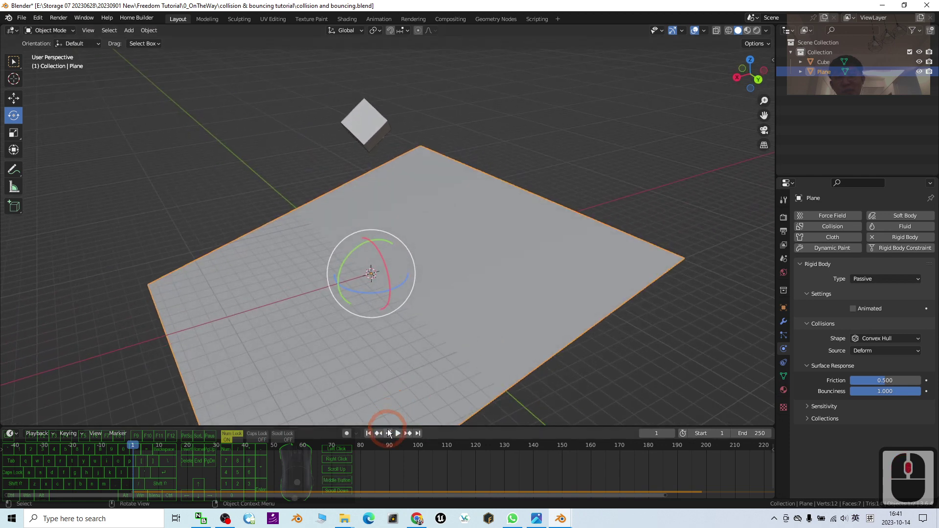
pyautogui.click(398, 433)
pyautogui.moveTo(548, 303); pyautogui.dragTo(602, 286, button='middle')
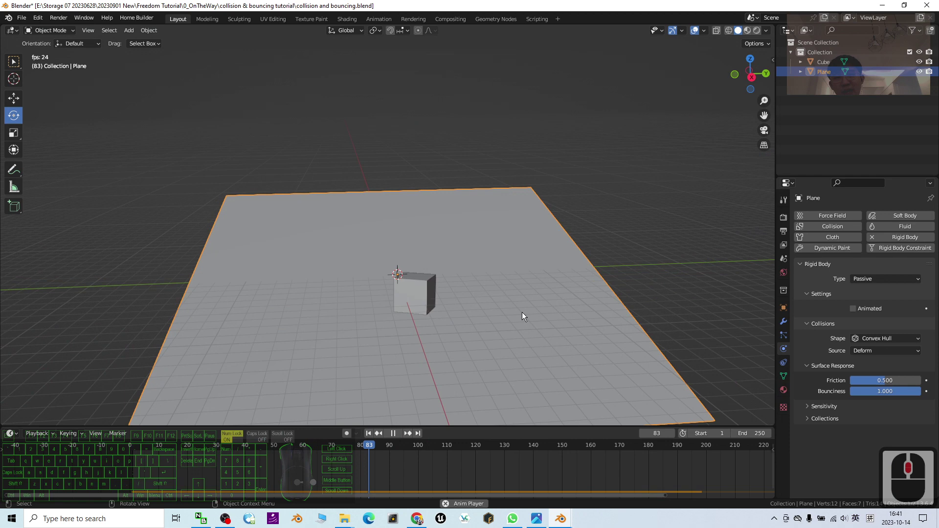
pyautogui.moveTo(521, 312); pyautogui.dragTo(374, 292, button='middle')
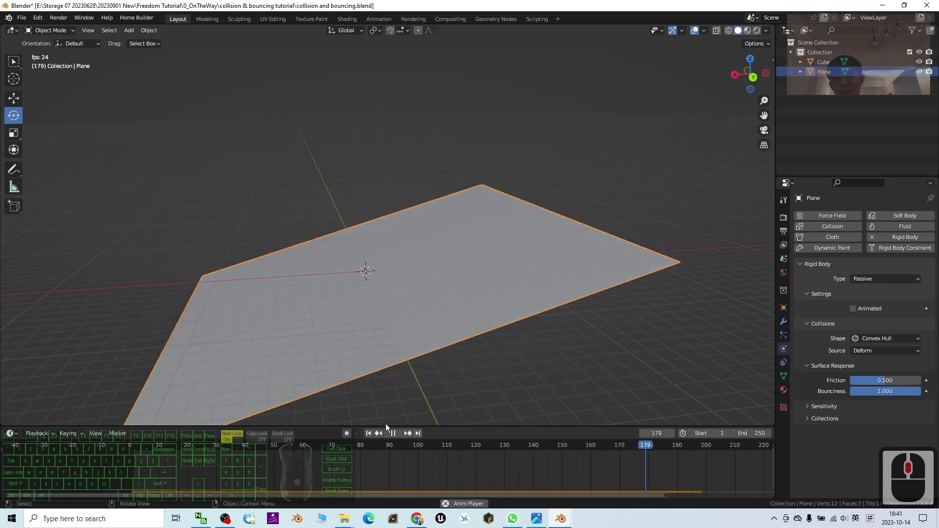
pyautogui.click(414, 350)
pyautogui.click(445, 275)
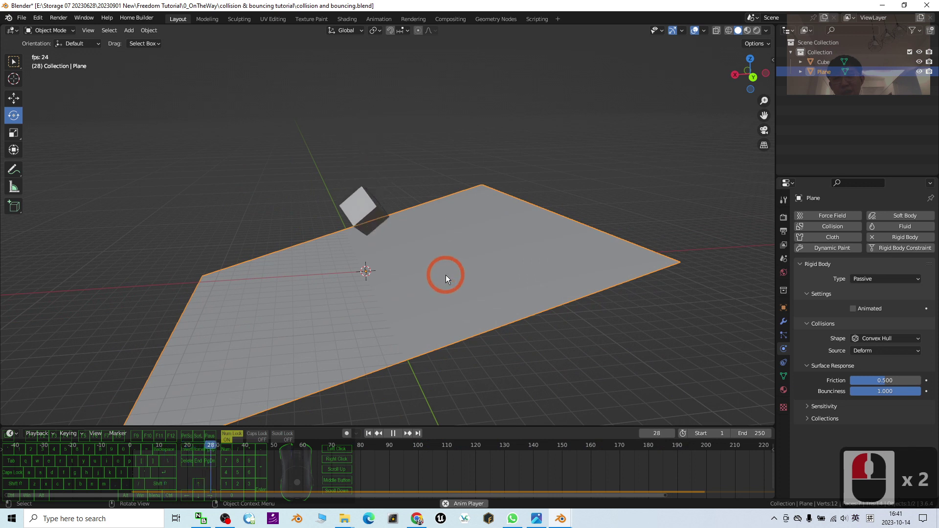
pyautogui.click(391, 433)
pyautogui.click(368, 433)
# - Tilt the plane a few degrees, then replay to watch the cube slide off and rewind
pyautogui.click(380, 268)
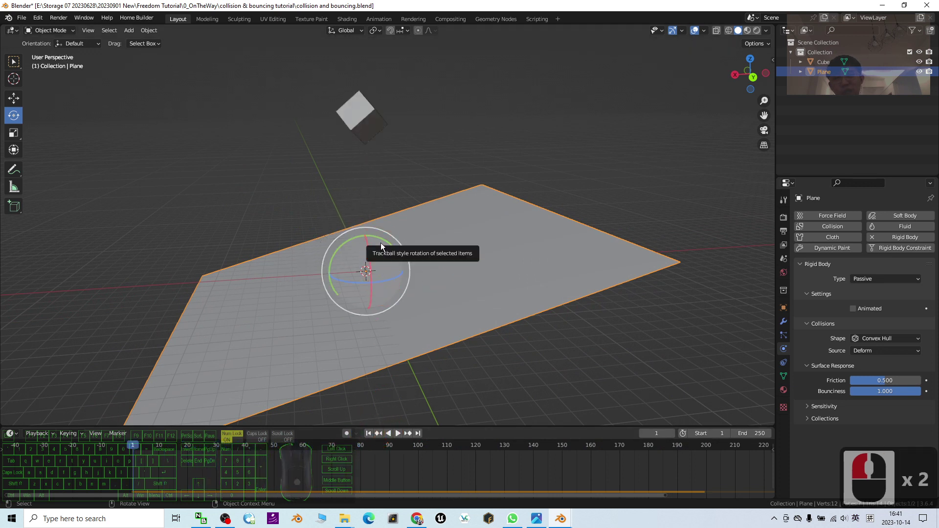
pyautogui.moveTo(381, 239); pyautogui.dragTo(391, 265)
pyautogui.moveTo(411, 324); pyautogui.dragTo(311, 436, button='middle')
pyautogui.click(398, 433)
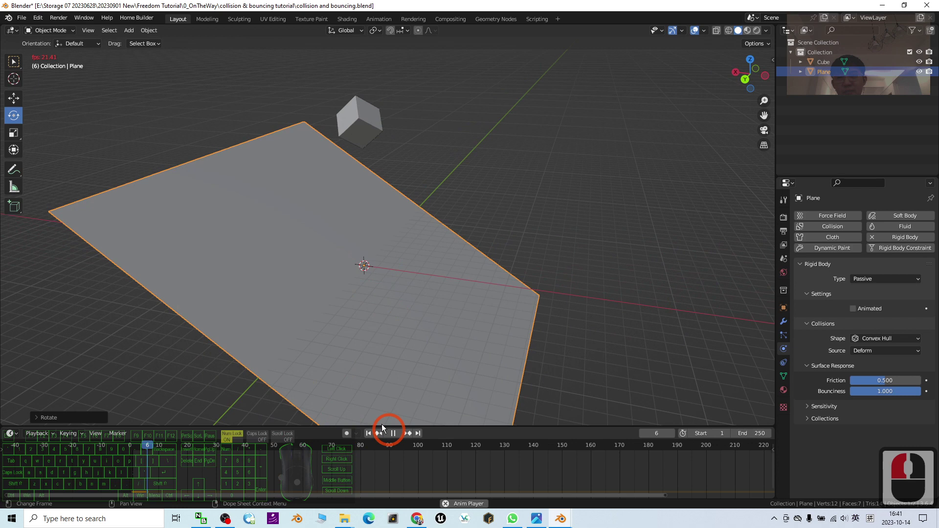
pyautogui.moveTo(500, 277); pyautogui.dragTo(413, 330)
pyautogui.moveTo(413, 330); pyautogui.dragTo(406, 336, button='middle')
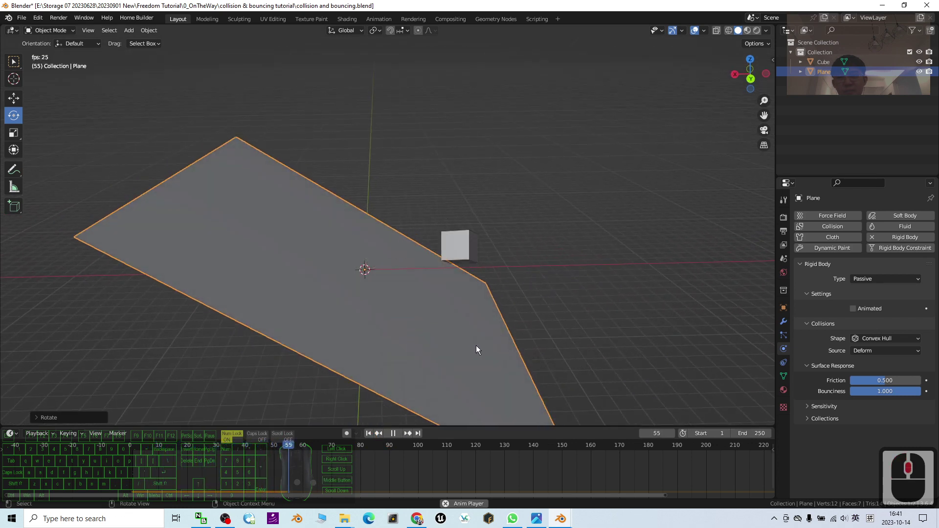
pyautogui.click(393, 432)
pyautogui.click(368, 433)
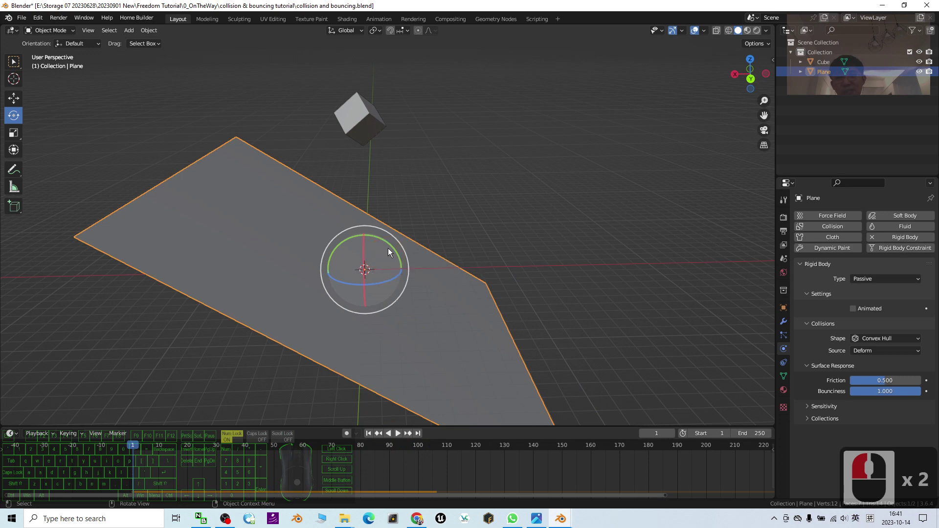
# - Tilt the plane to about 15° on Y, replay until frame 126, and rewind to frame 1
pyautogui.moveTo(389, 248); pyautogui.dragTo(380, 236)
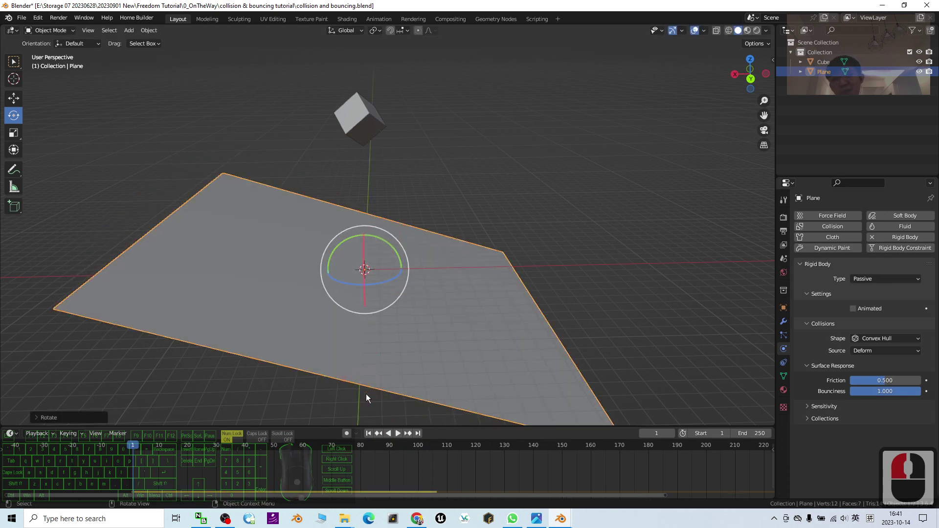
pyautogui.click(397, 433)
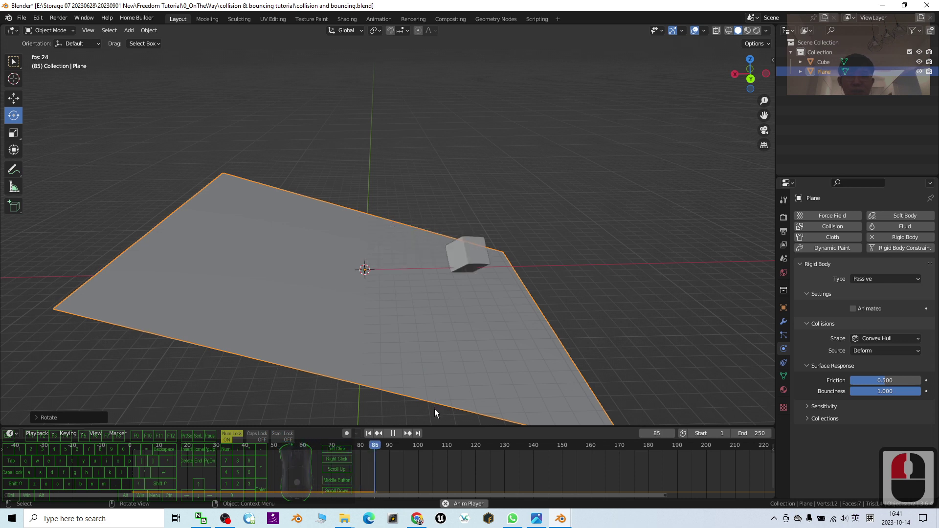
pyautogui.click(387, 434)
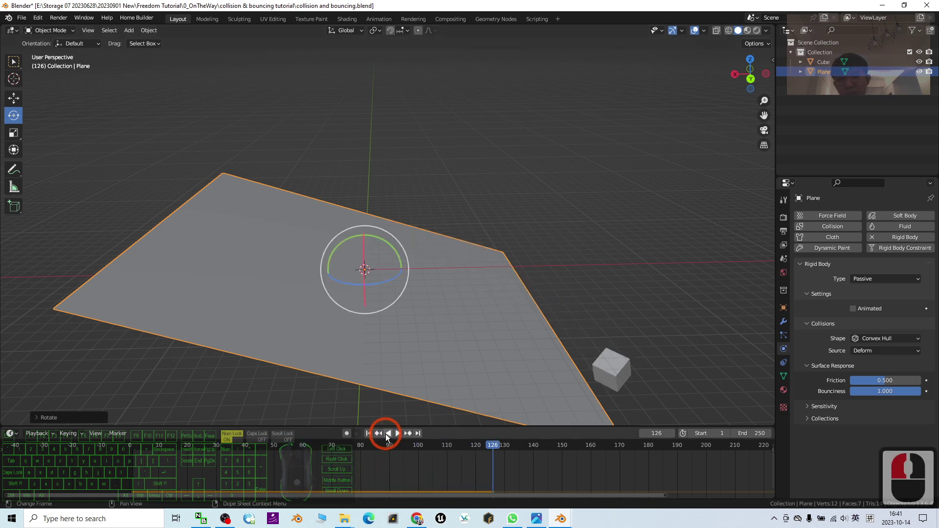
pyautogui.click(369, 433)
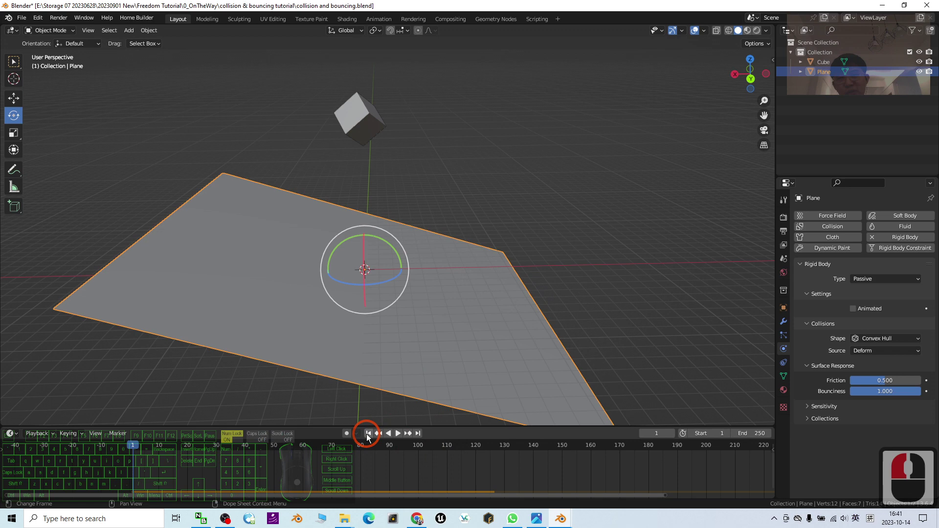
# - Start a new General scene, discarding the unsaved changes to the old file
pyautogui.click(22, 17)
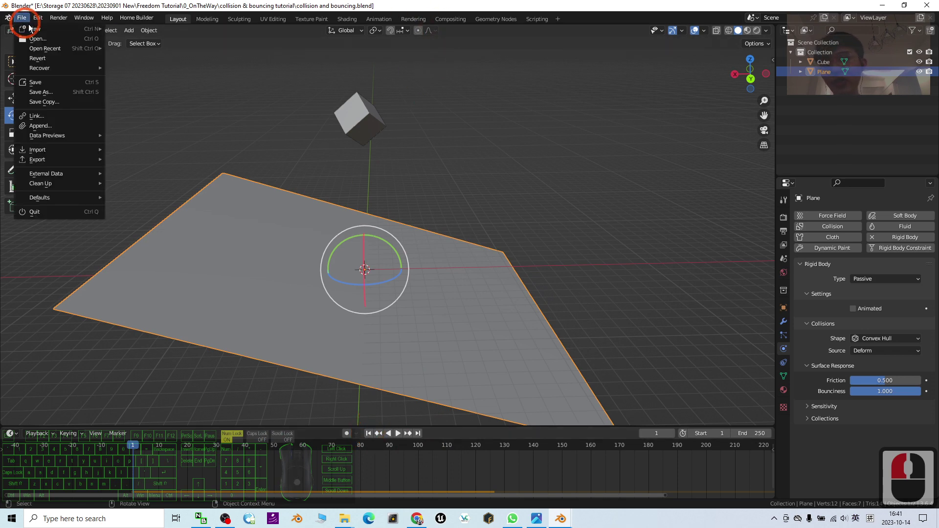
pyautogui.click(35, 29)
pyautogui.click(143, 30)
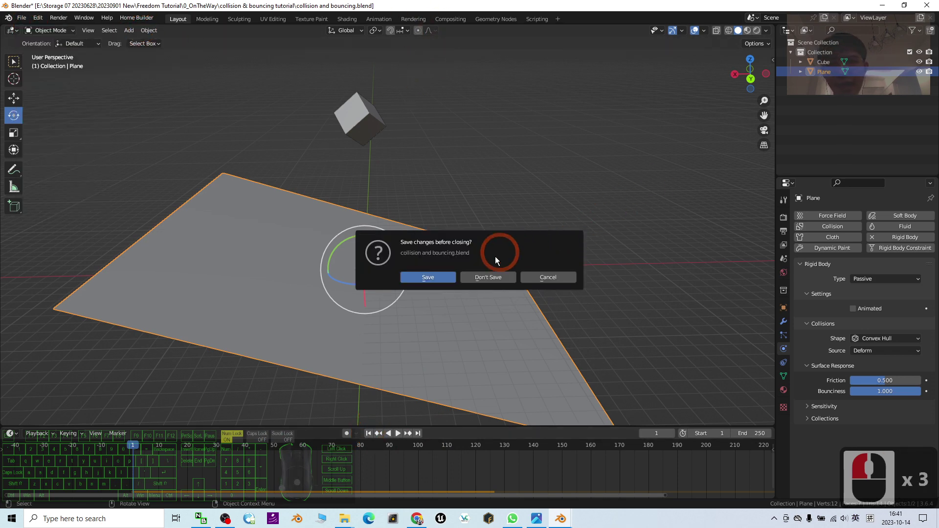
pyautogui.click(498, 277)
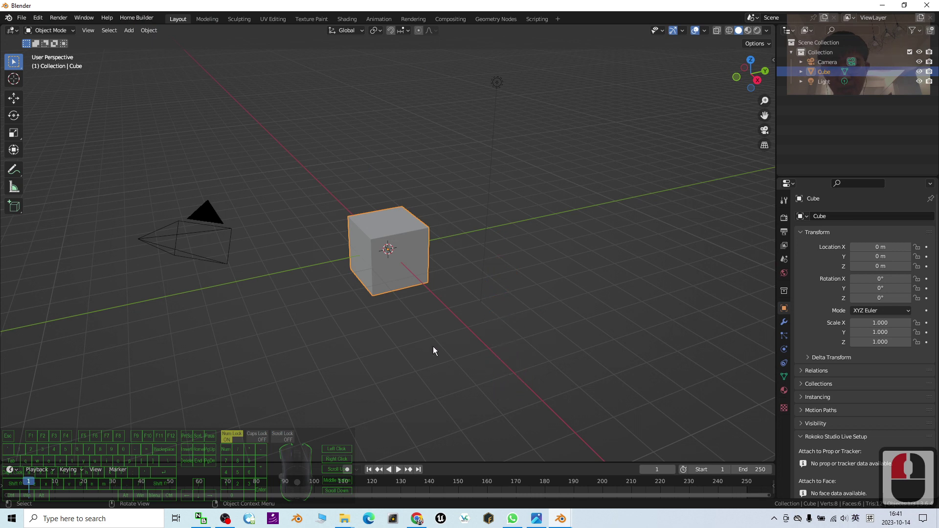
# - Select all of the default camera, cube and light and delete them
pyautogui.scroll(-4, 338, 295)
pyautogui.scroll(3, 431, 315)
pyautogui.scroll(2, 430, 316)
pyautogui.click(517, 312)
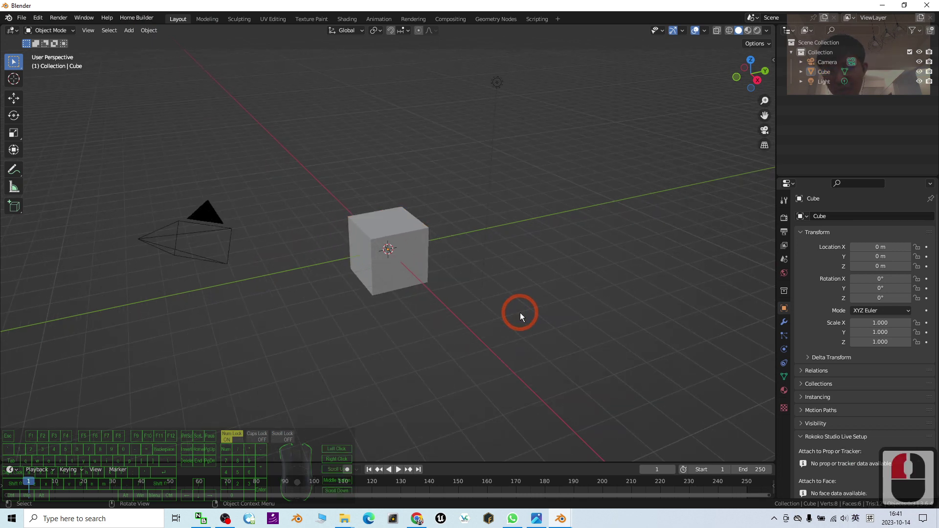
pyautogui.press('a')
pyautogui.press('Delete')
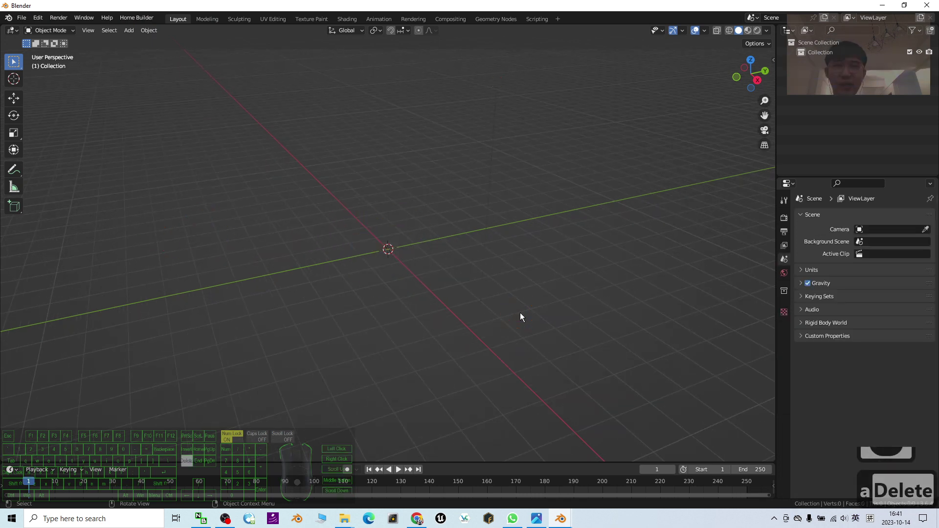
# - Add a mesh plane at the origin and select it
pyautogui.click(131, 30)
pyautogui.moveTo(146, 56)
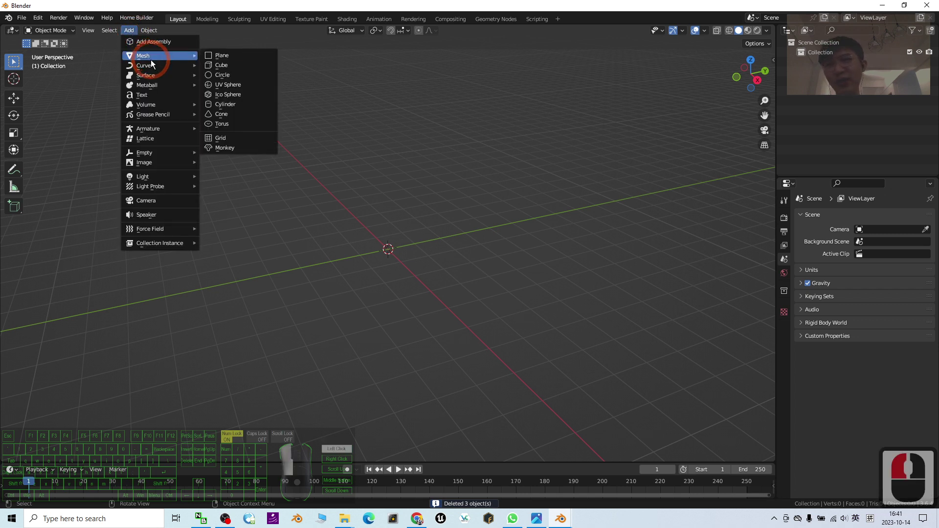
pyautogui.click(235, 55)
pyautogui.click(518, 297)
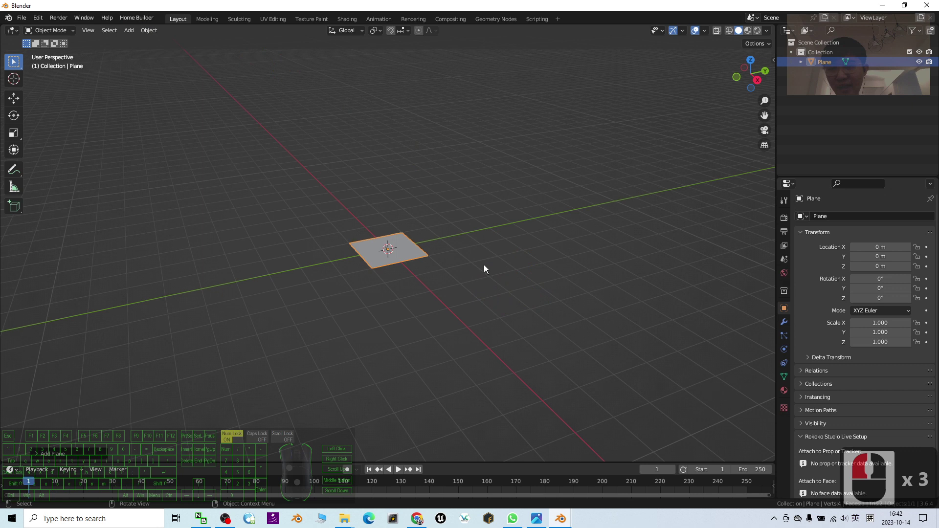
pyautogui.click(416, 246)
# - Scale the plane up uniformly in three passes to 13.610
pyautogui.press('s')
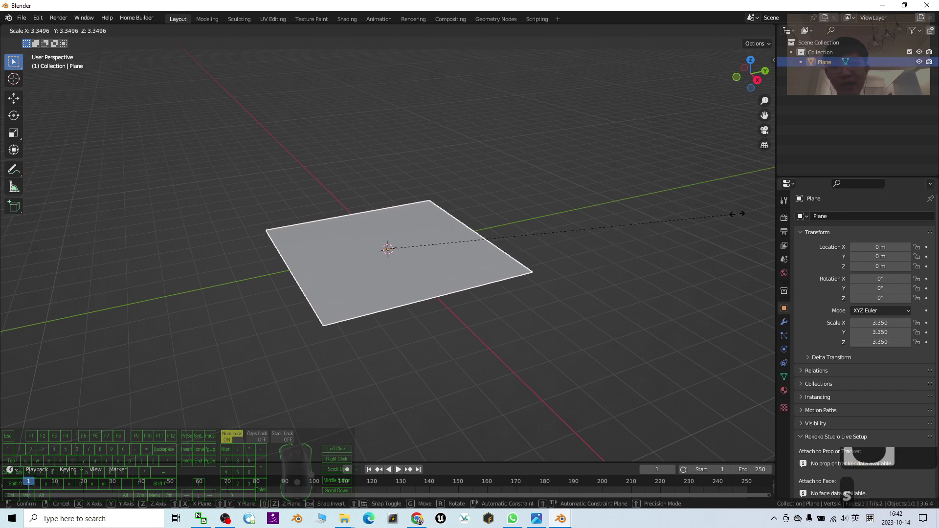
pyautogui.click(686, 218)
pyautogui.press('s')
pyautogui.click(683, 219)
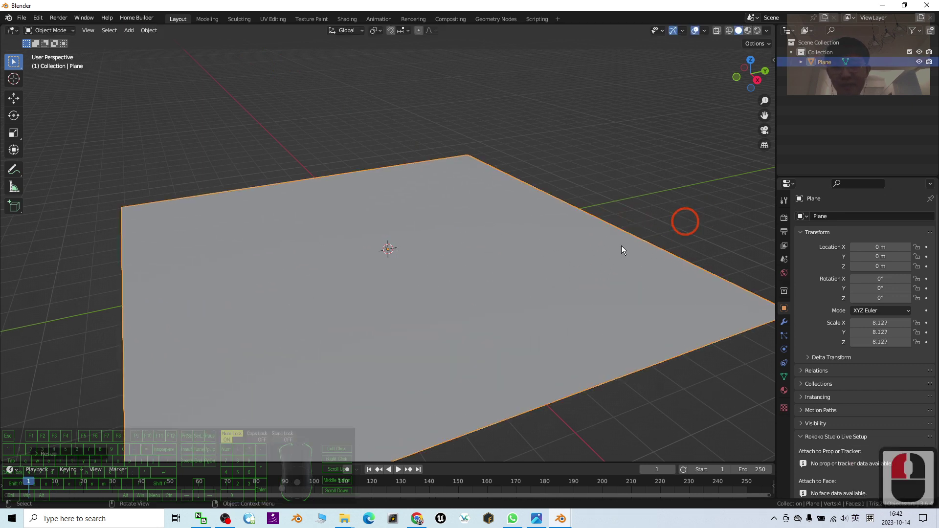
pyautogui.press('s')
pyautogui.click(602, 244)
pyautogui.scroll(-7, 286, 177)
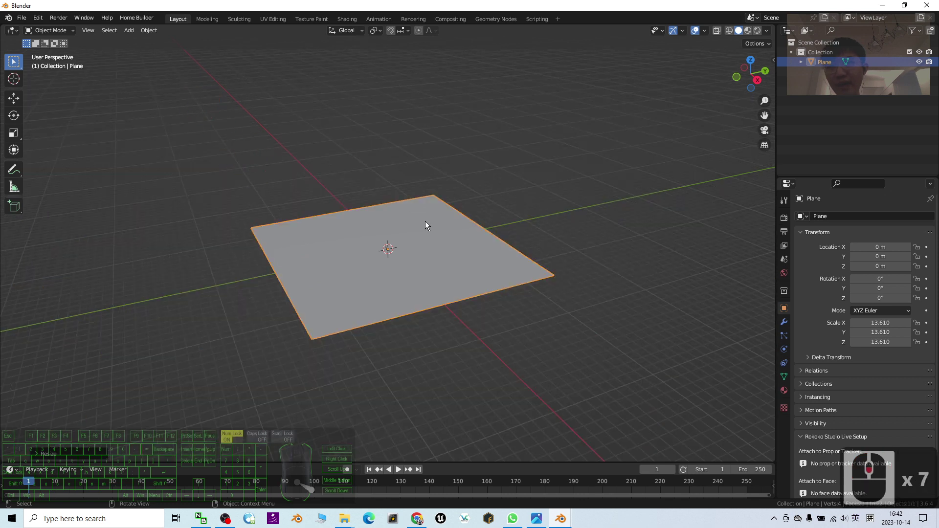
pyautogui.scroll(2, 430, 228)
pyautogui.click(473, 248)
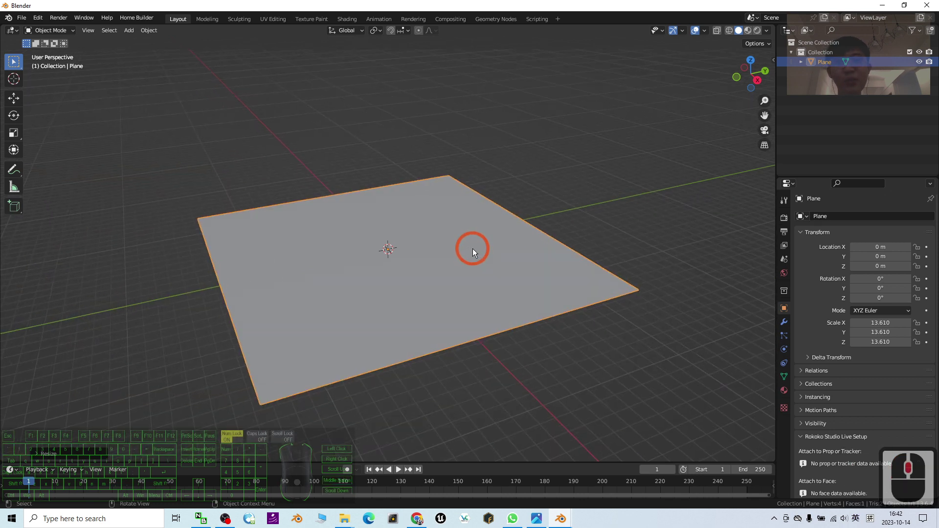
pyautogui.click(128, 30)
pyautogui.click(142, 56)
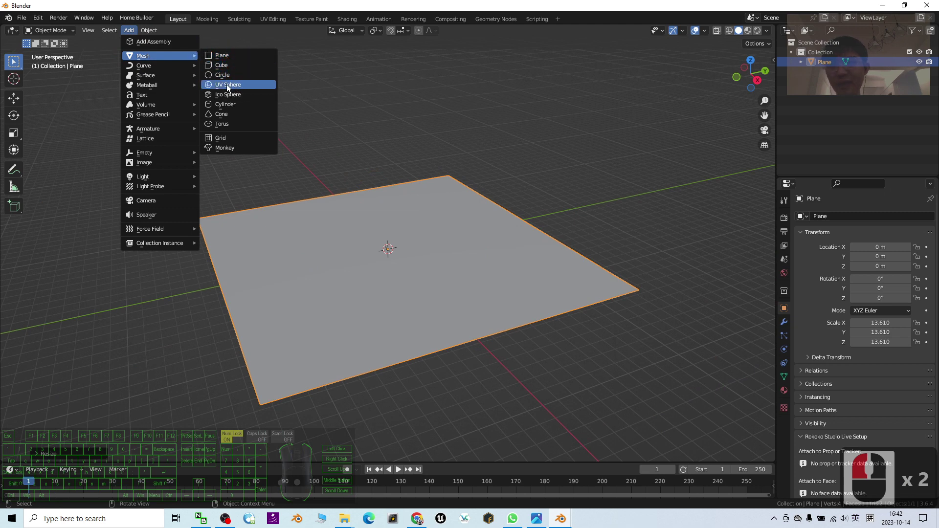
# - Add a UV sphere and raise it along Z to 7.834 m
pyautogui.click(227, 85)
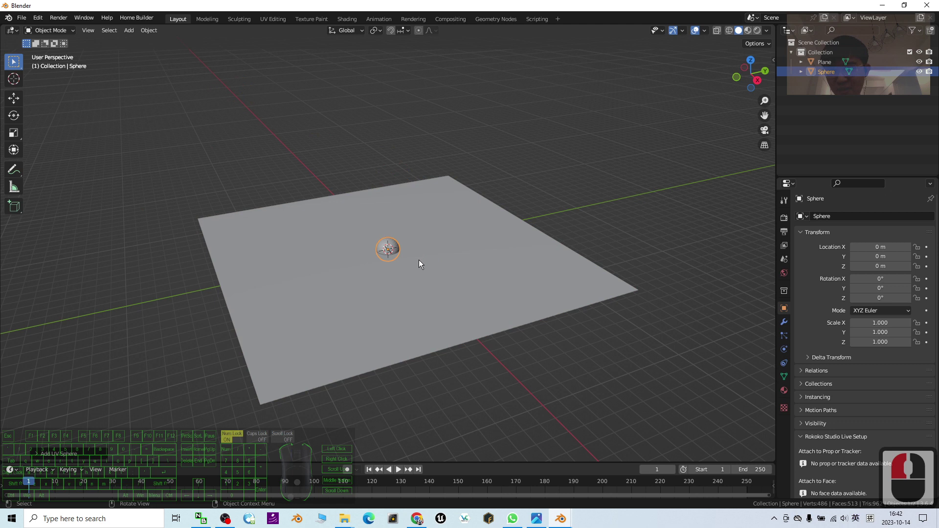
pyautogui.press('g')
pyautogui.press('z')
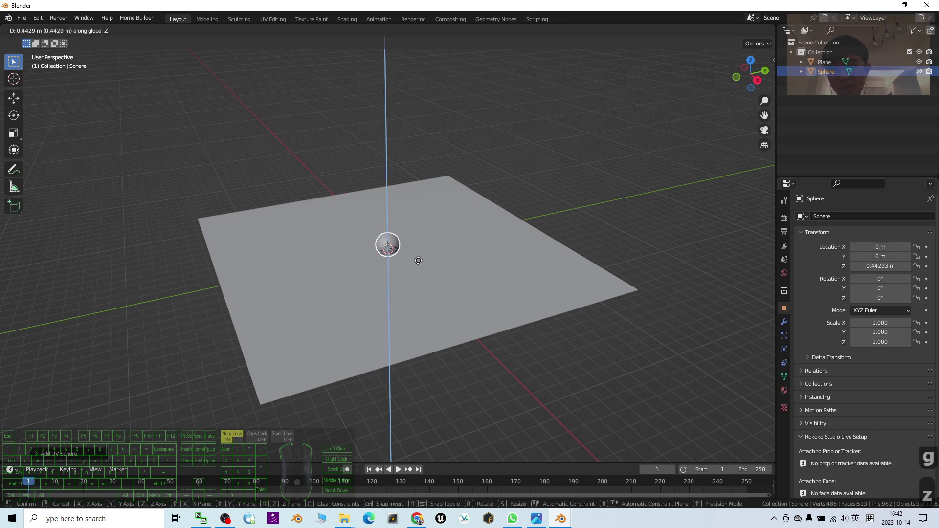
pyautogui.click(428, 179)
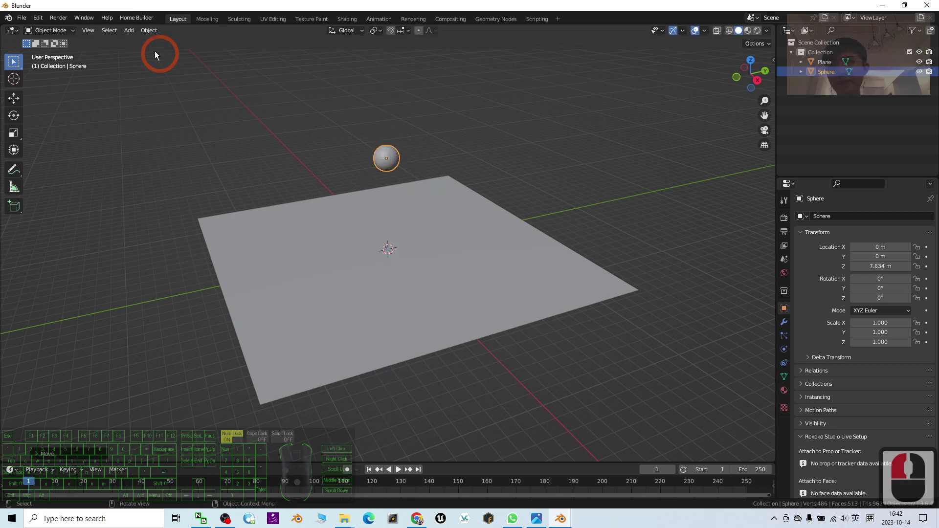
pyautogui.click(129, 31)
# - Add a cube and lift it along Z to 4.9818 m
pyautogui.click(142, 56)
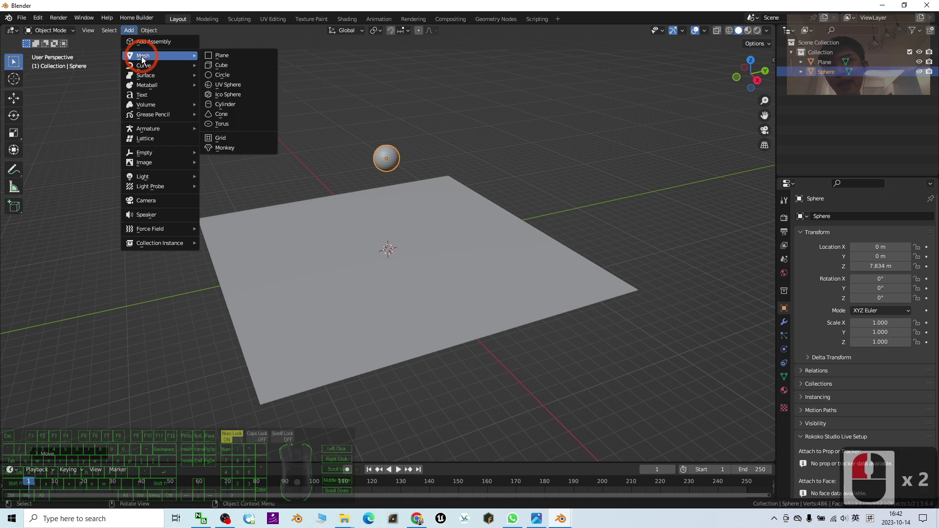
pyautogui.click(235, 68)
pyautogui.click(399, 234)
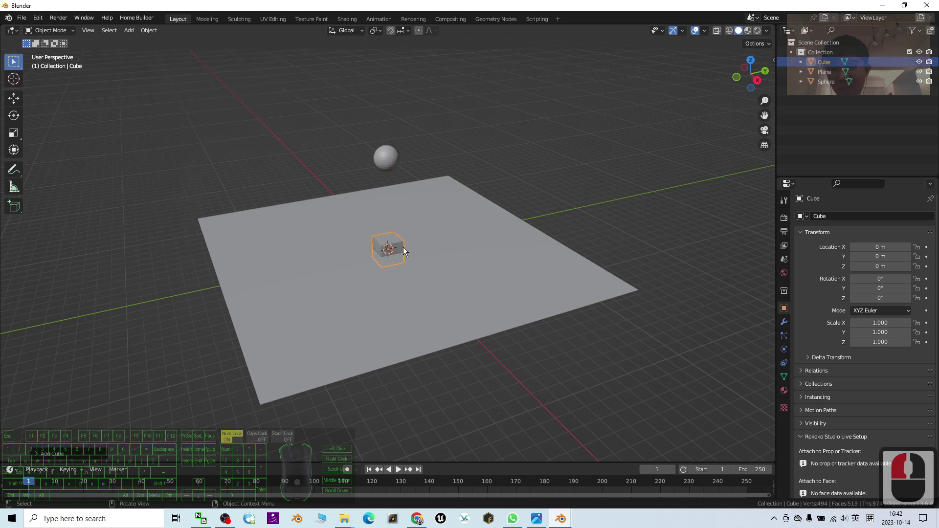
pyautogui.press('g')
pyautogui.press('z')
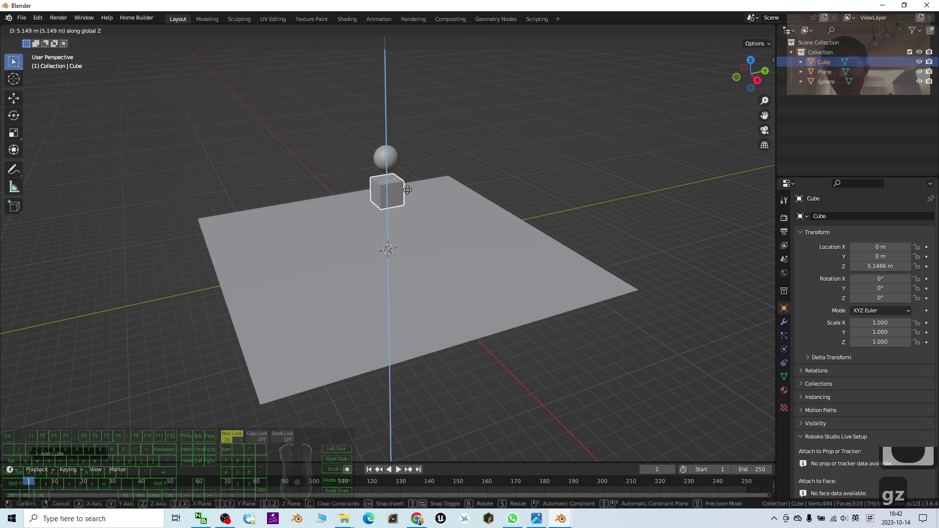
pyautogui.click(409, 191)
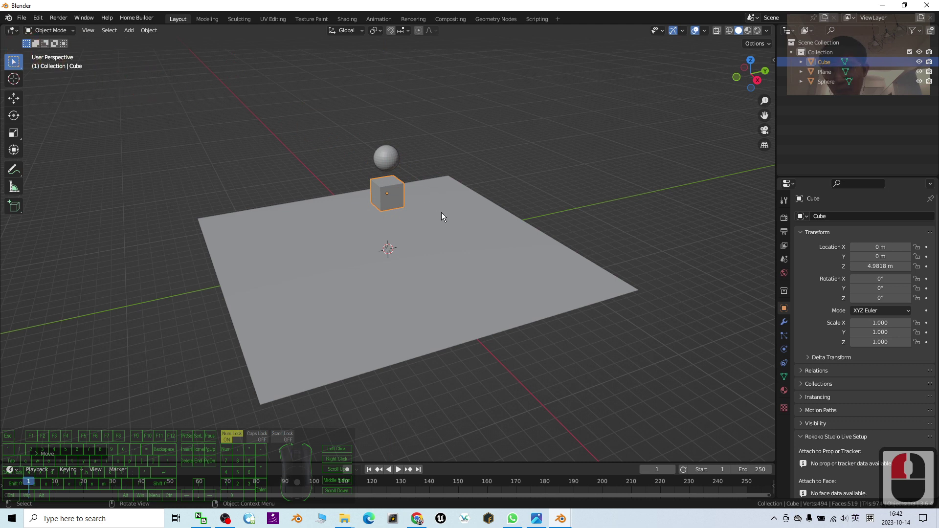
# - Shift the cube along Y to -3.0259 m, then select the plane
pyautogui.press('g')
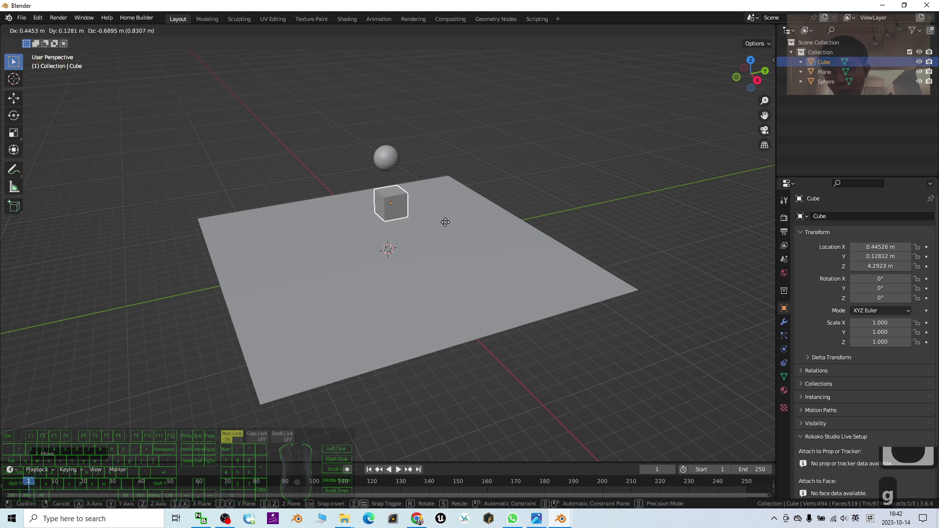
pyautogui.press('y')
pyautogui.click(448, 256)
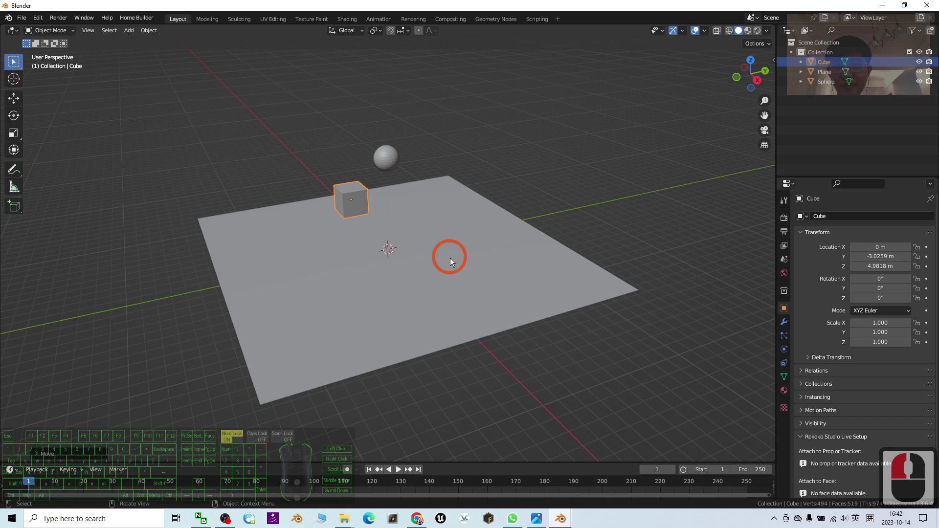
pyautogui.moveTo(449, 255); pyautogui.dragTo(463, 241, button='middle')
pyautogui.click(443, 267)
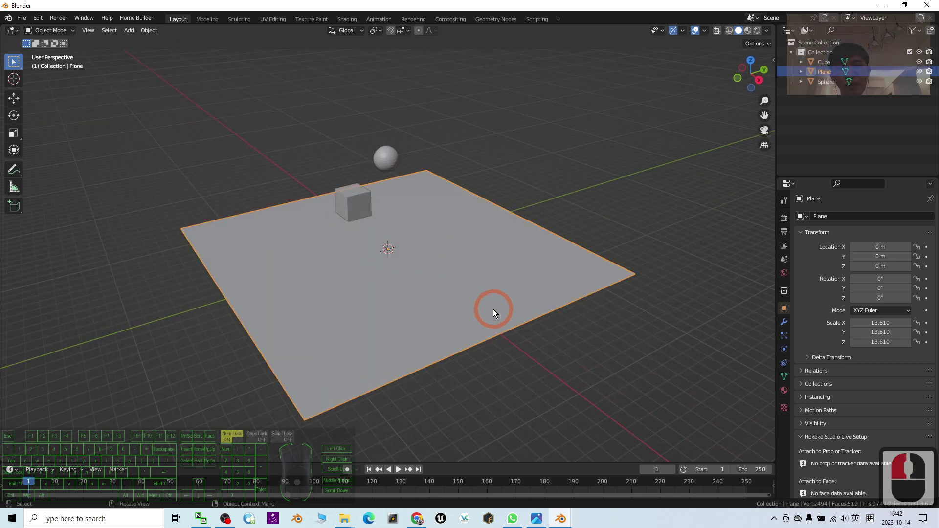
pyautogui.moveTo(495, 275); pyautogui.dragTo(515, 275, button='middle')
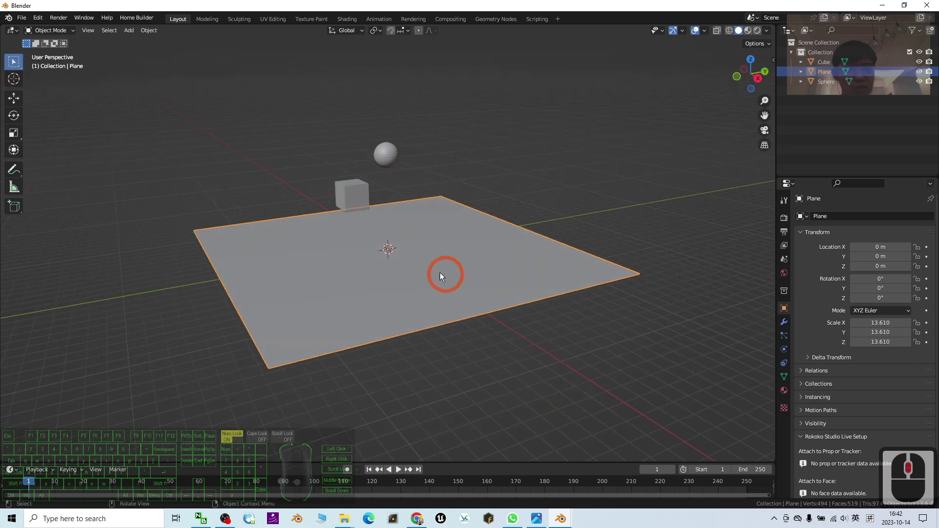
# - Give the plane a Rigid Body with Type set to Passive
pyautogui.click(785, 349)
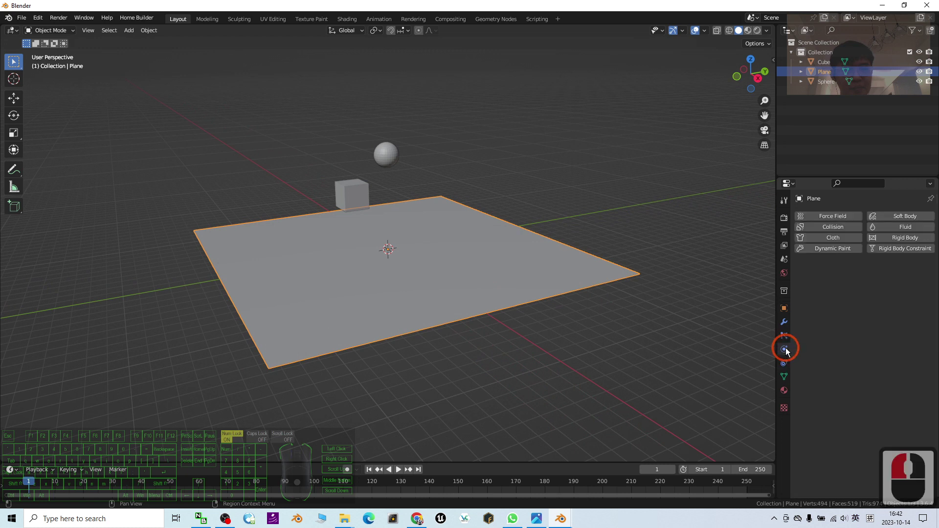
pyautogui.click(387, 228)
pyautogui.click(887, 239)
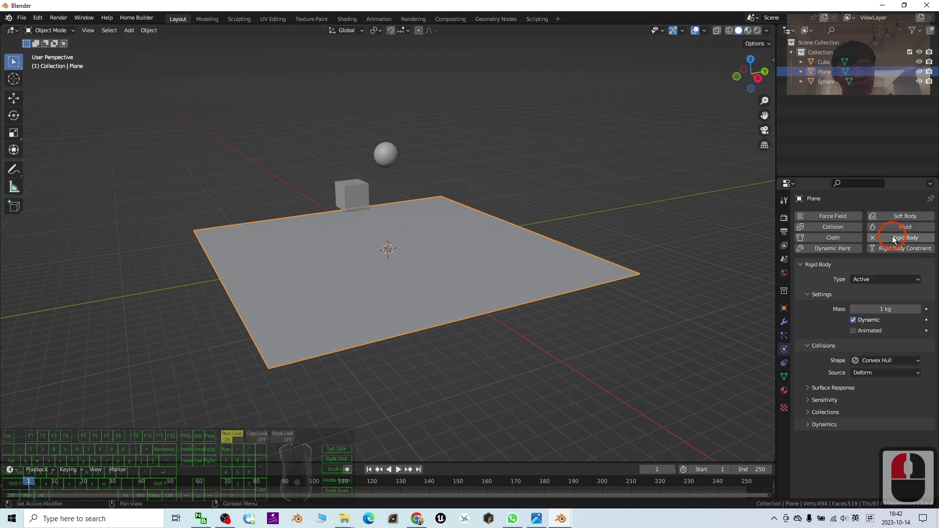
pyautogui.click(867, 280)
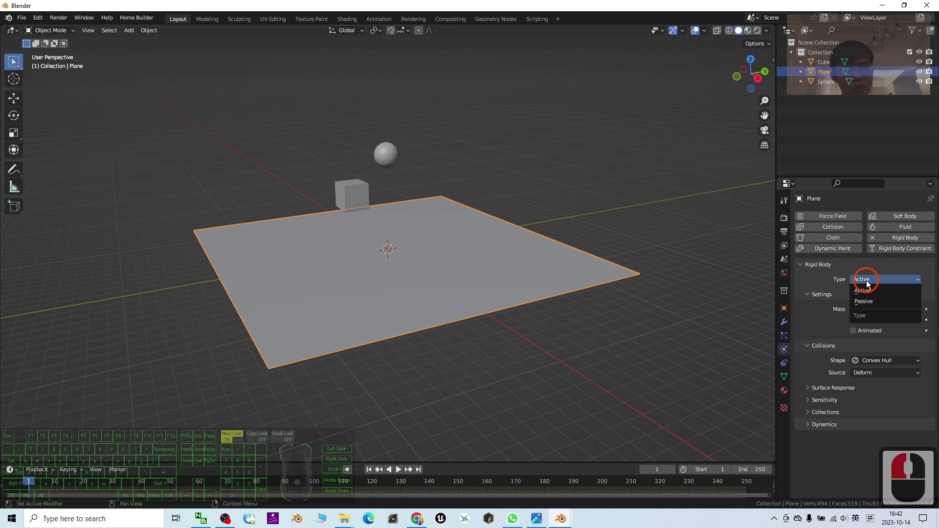
pyautogui.click(864, 302)
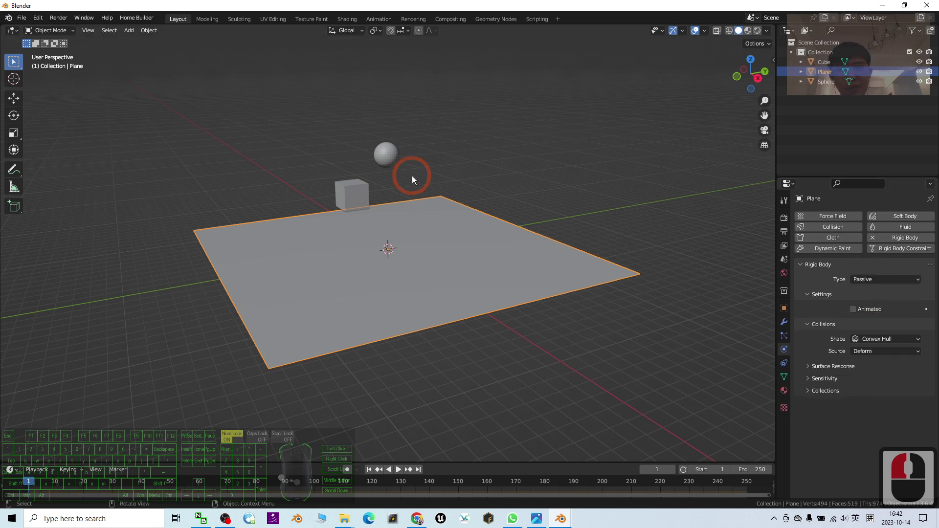
# - Add an Active Rigid Body to the sphere and then to the cube
pyautogui.click(388, 153)
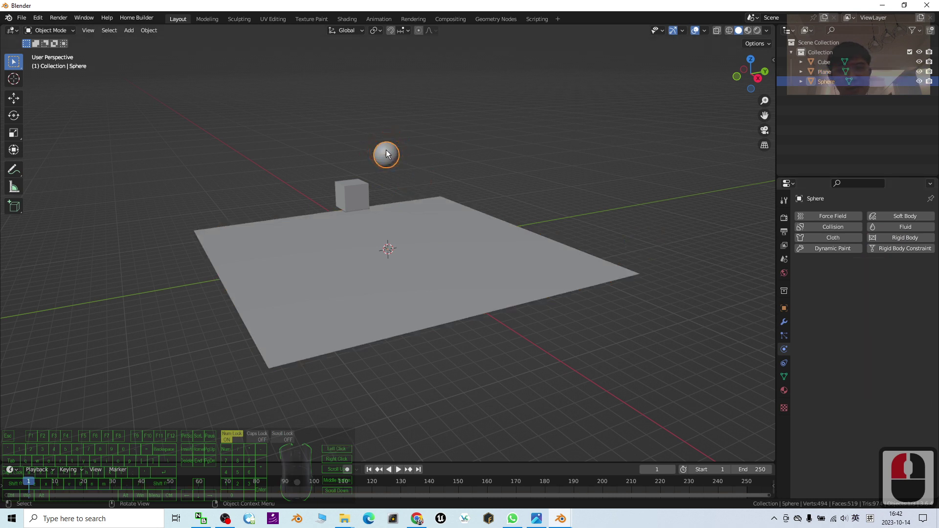
pyautogui.click(902, 238)
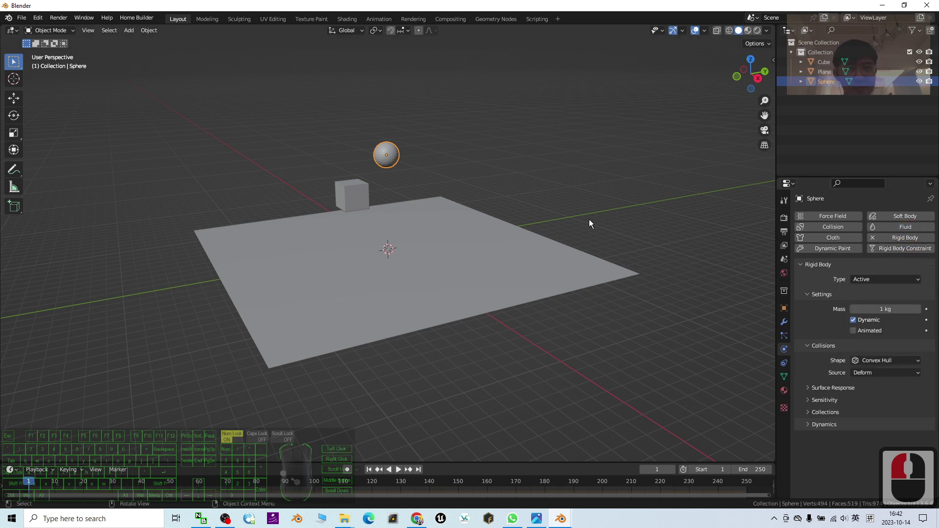
pyautogui.click(353, 192)
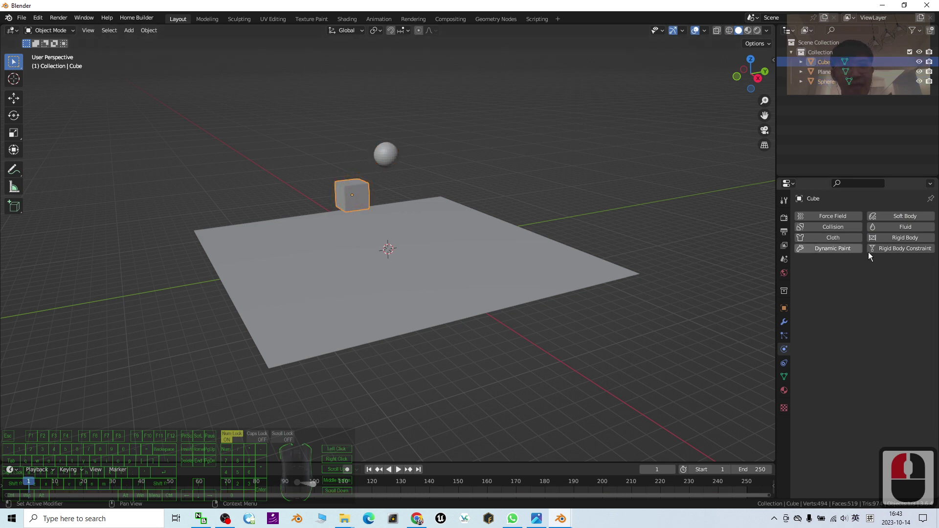
pyautogui.click(906, 239)
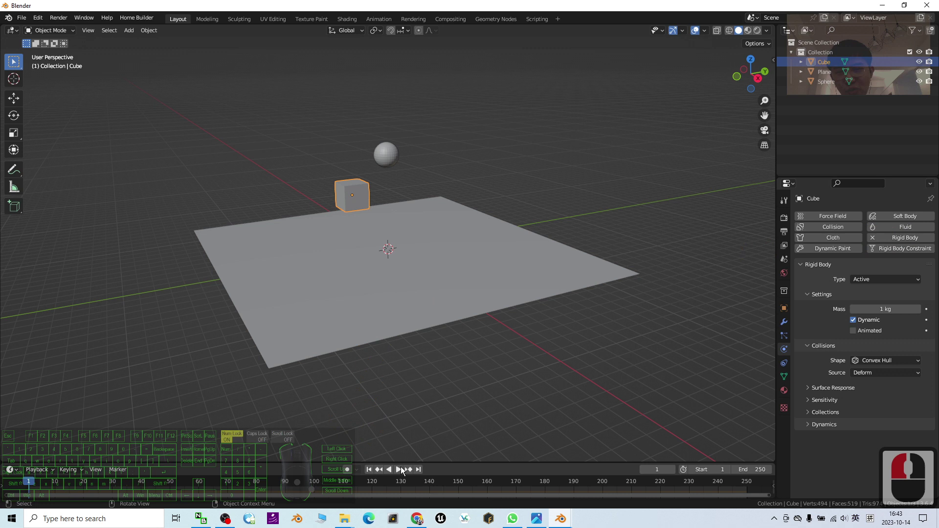
# - Play the sphere and cube dropping, pause at frame 77, rewind to frame 1, select the plane
pyautogui.click(398, 470)
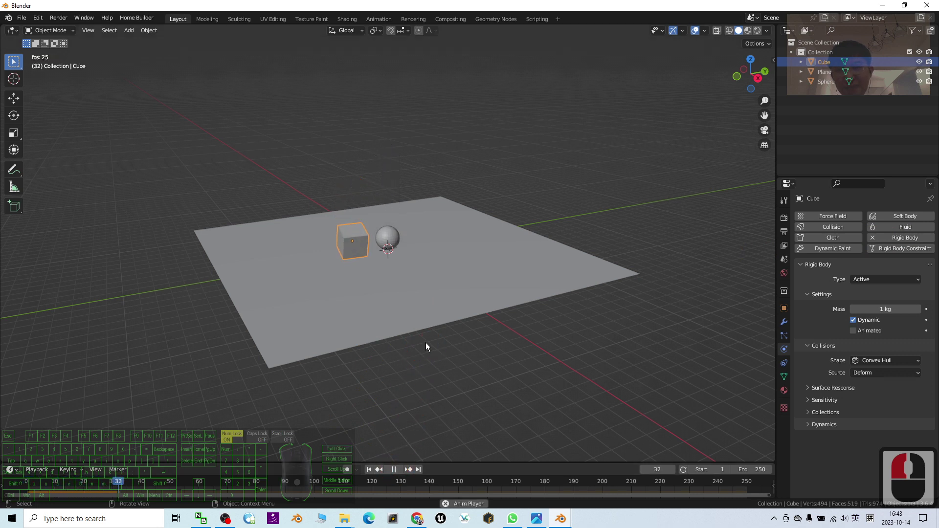
pyautogui.click(393, 470)
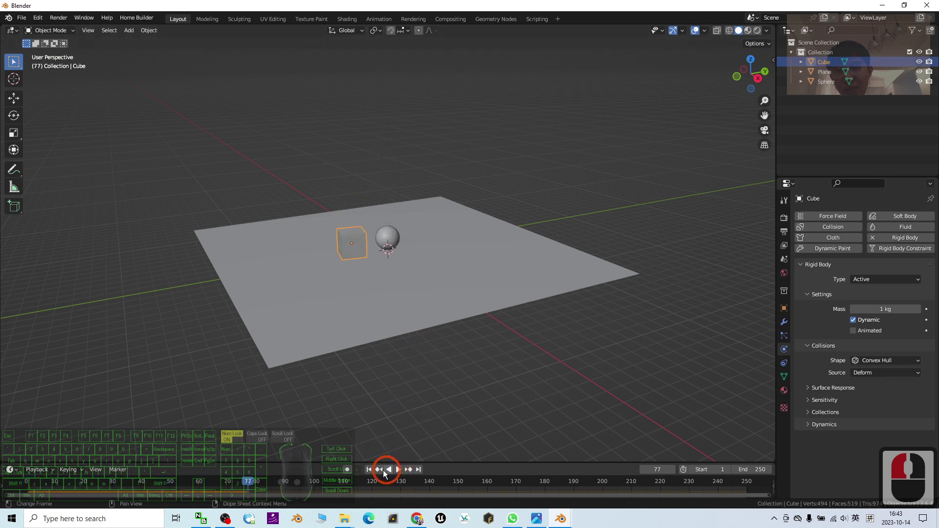
pyautogui.click(369, 469)
pyautogui.click(427, 273)
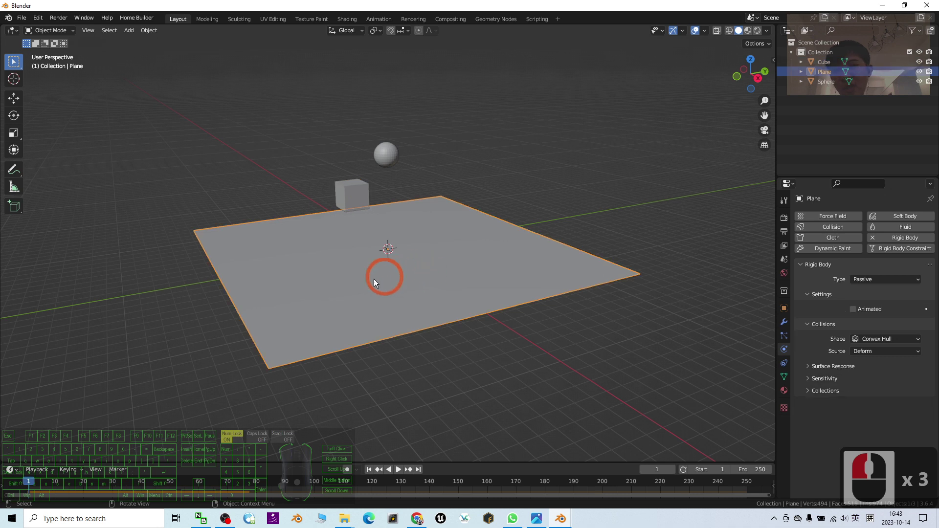
pyautogui.click(14, 115)
pyautogui.moveTo(395, 221)
pyautogui.mouseDown()
pyautogui.moveTo(407, 214)
pyautogui.moveTo(402, 222)
pyautogui.mouseUp()
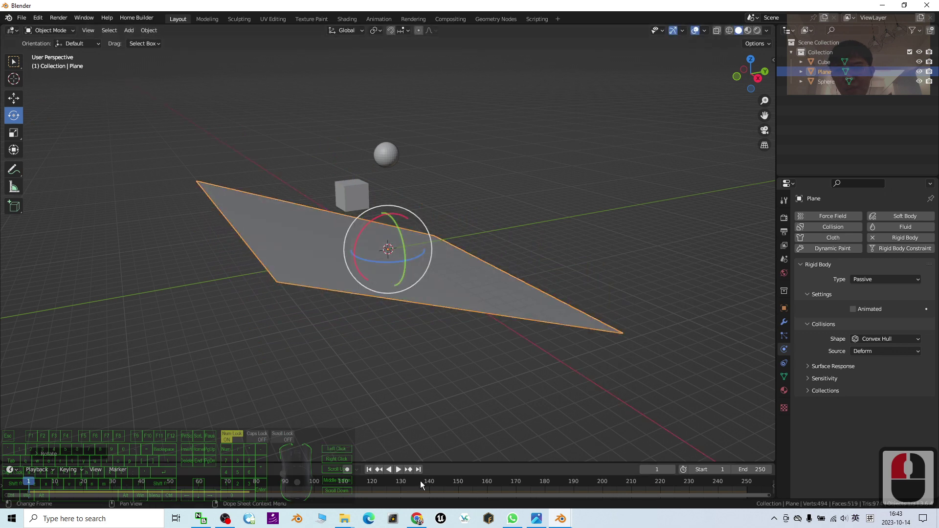
pyautogui.click(399, 469)
pyautogui.click(504, 313)
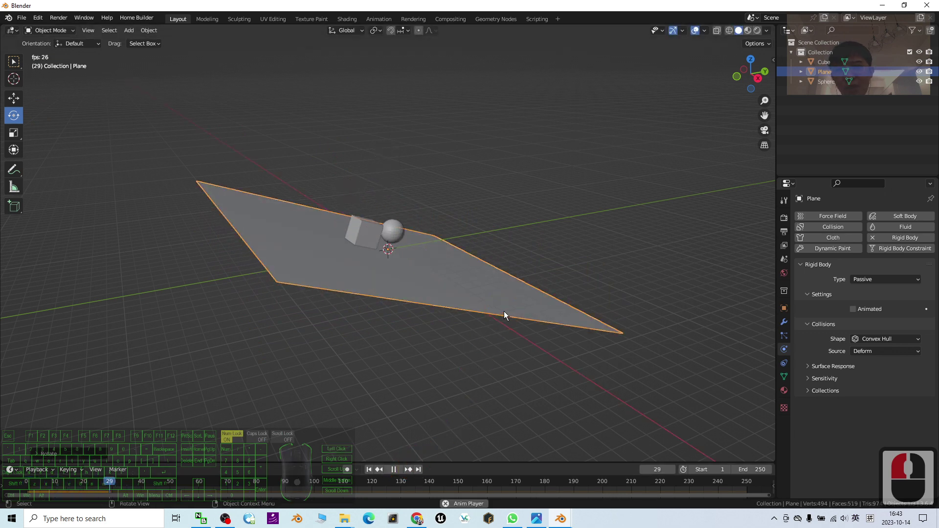
pyautogui.scroll(2, 630, 288)
pyautogui.moveTo(616, 289); pyautogui.dragTo(524, 289, button='middle')
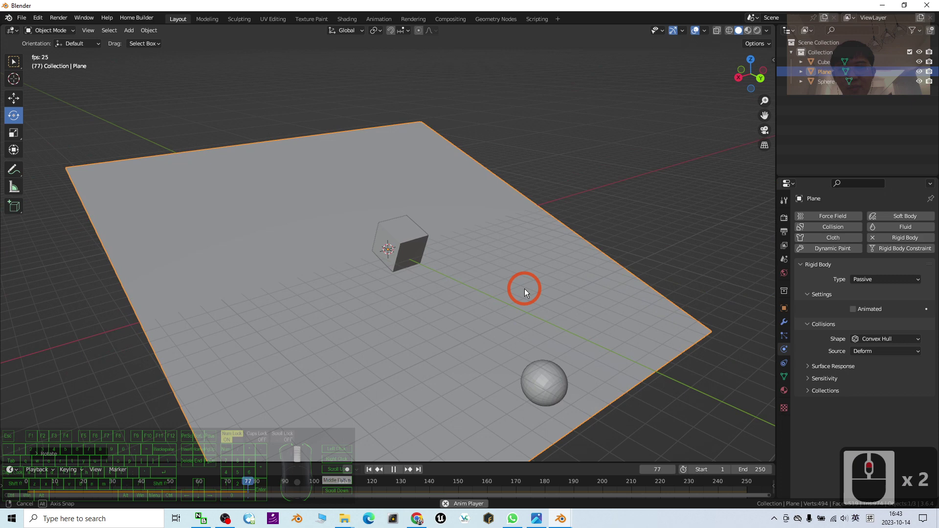
pyautogui.scroll(-4, 363, 329)
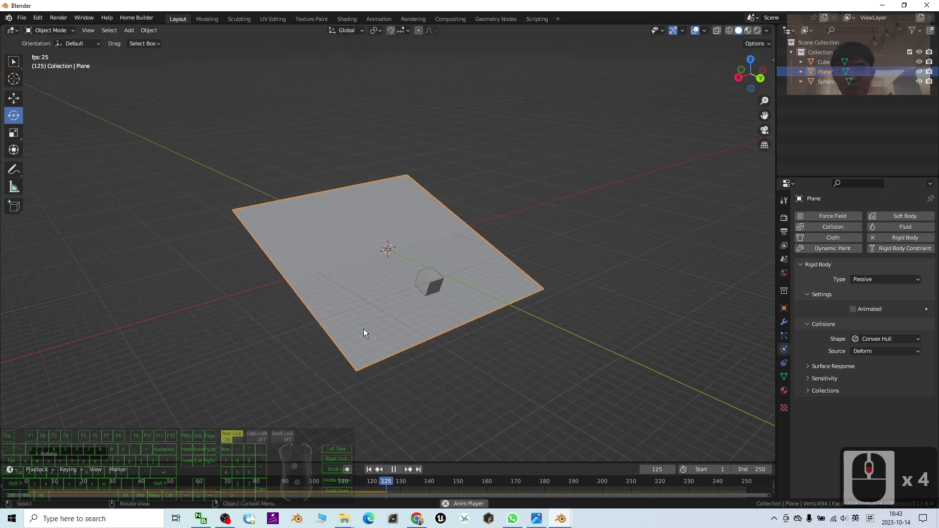
pyautogui.moveTo(363, 329); pyautogui.dragTo(442, 275, button='middle')
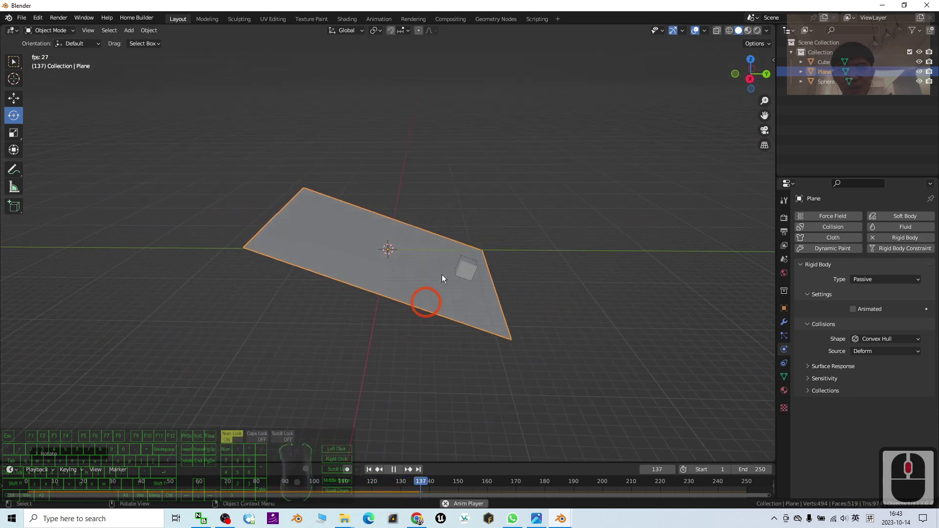
pyautogui.click(393, 469)
pyautogui.click(369, 470)
pyautogui.scroll(2, 404, 199)
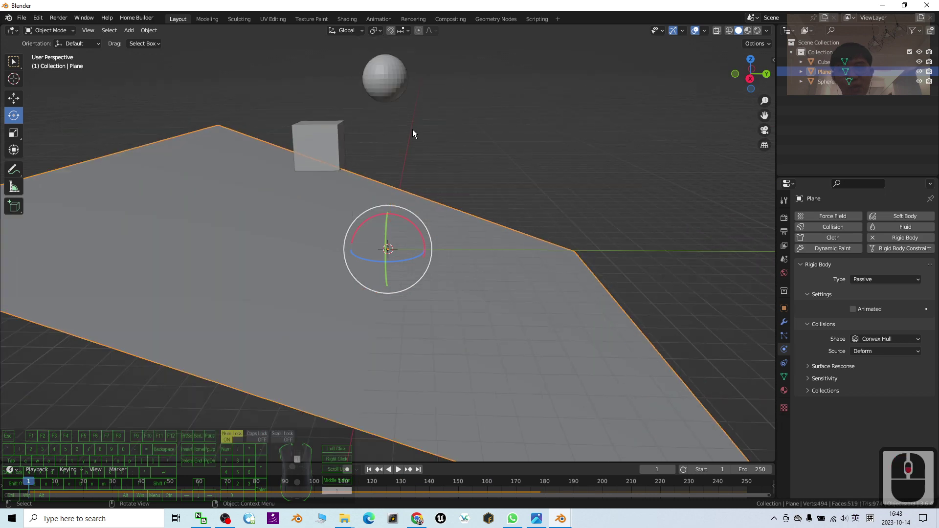
pyautogui.click(399, 470)
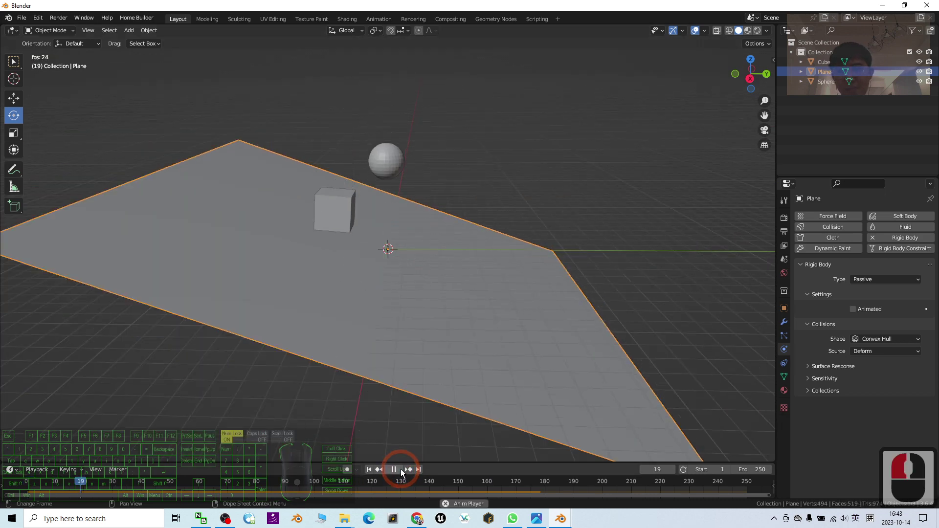
pyautogui.click(394, 470)
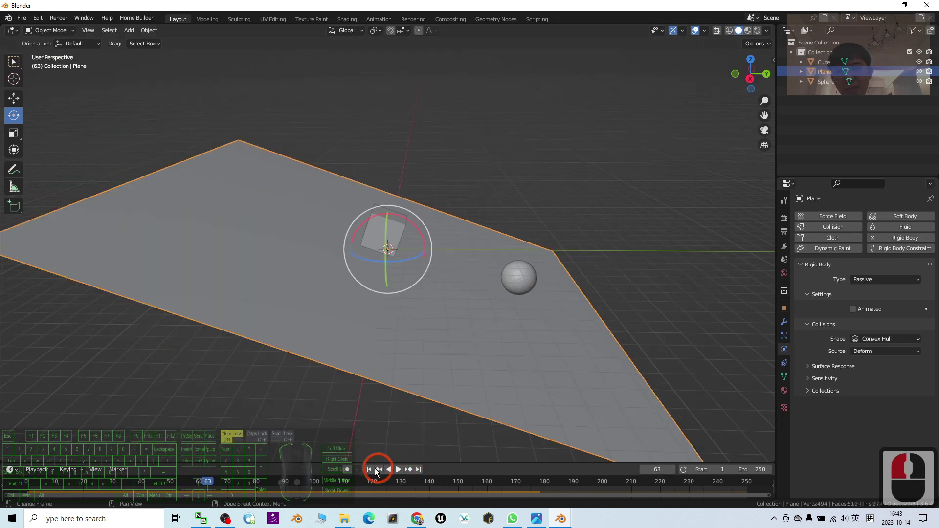
pyautogui.click(369, 470)
# - Select the cube and set its Rigid Body Surface Response Bounciness to 5
pyautogui.click(510, 139)
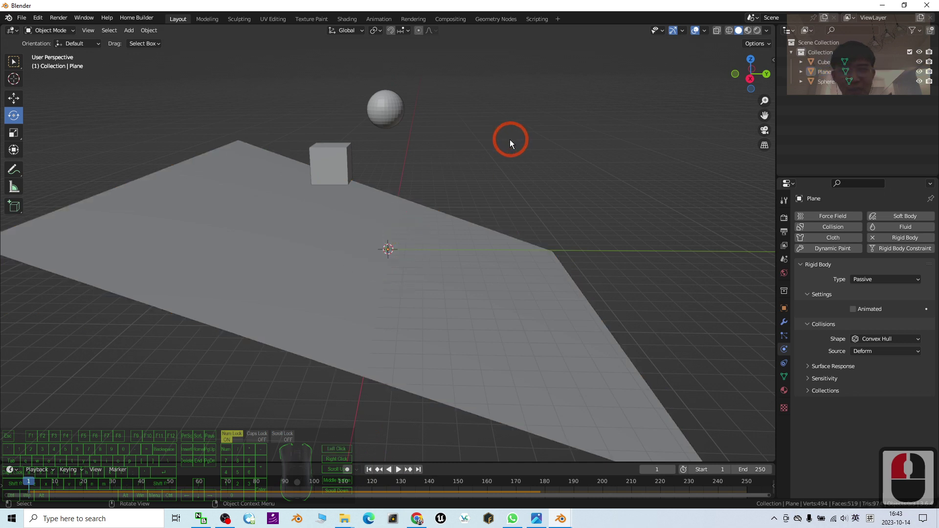
pyautogui.click(336, 151)
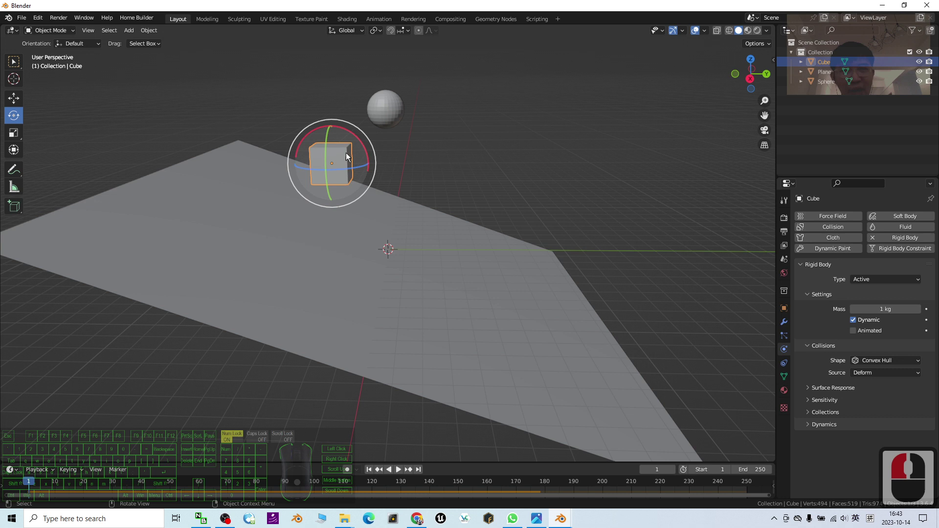
pyautogui.click(912, 237)
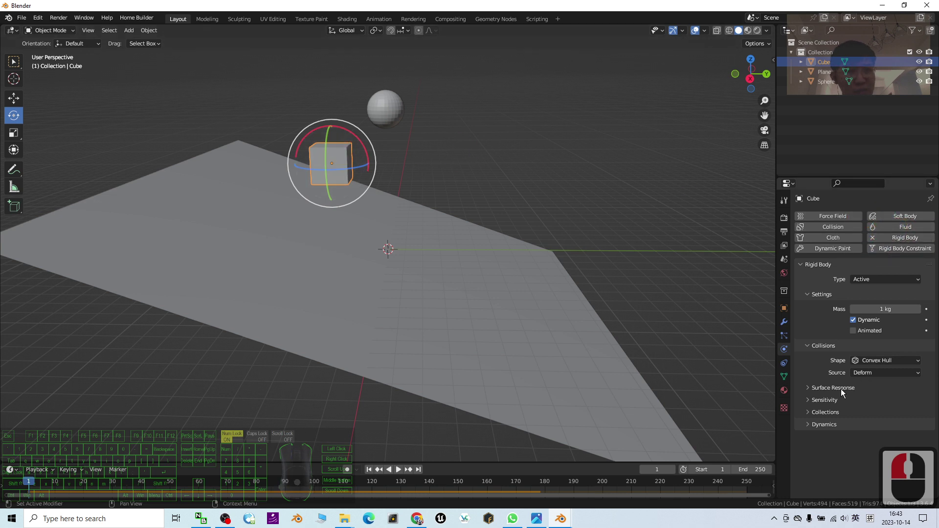
pyautogui.click(807, 390)
pyautogui.click(807, 390)
pyautogui.click(807, 390)
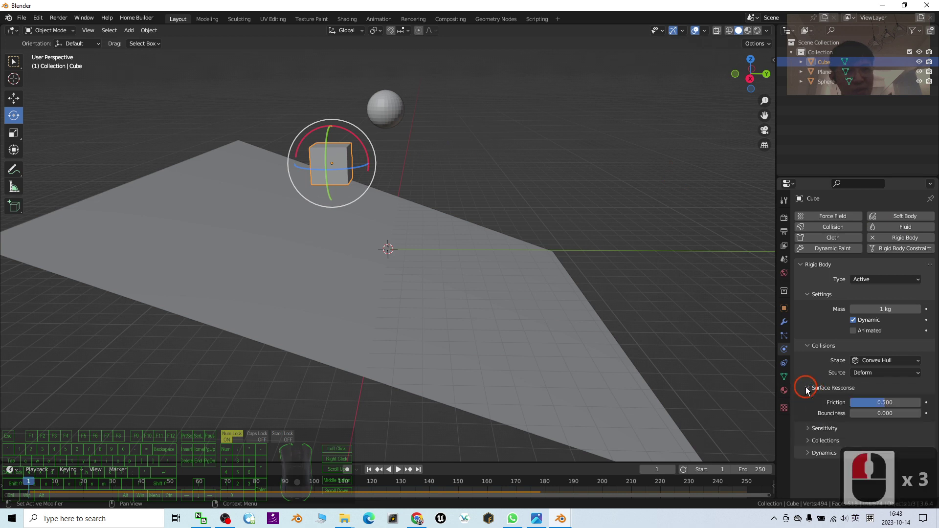
pyautogui.click(880, 414)
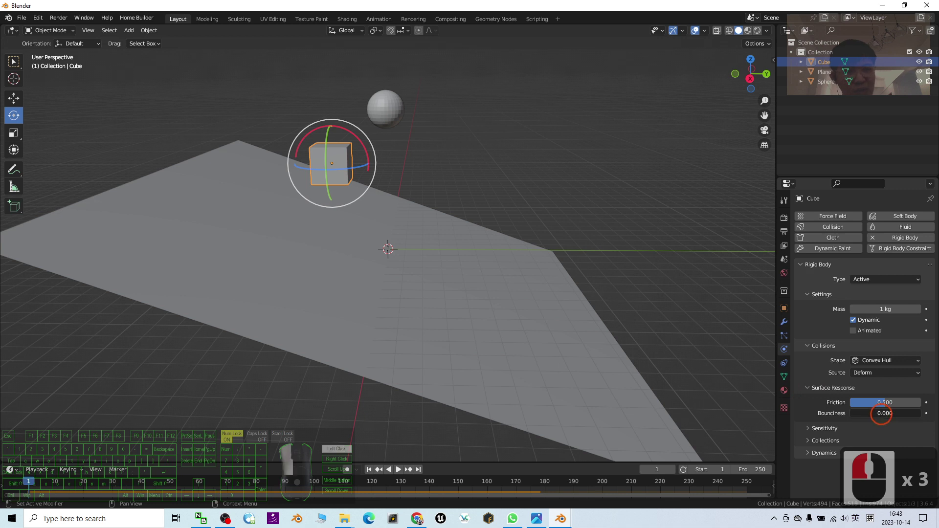
pyautogui.write('5')
pyautogui.press('Return')
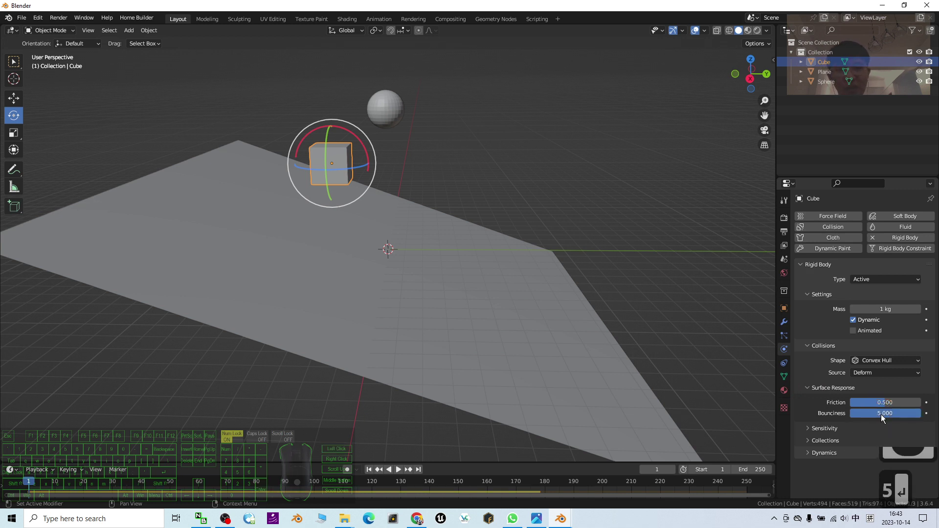
# - Play the simulation with the bouncier cube, rewind to frame 1, and select the plane
pyautogui.click(398, 470)
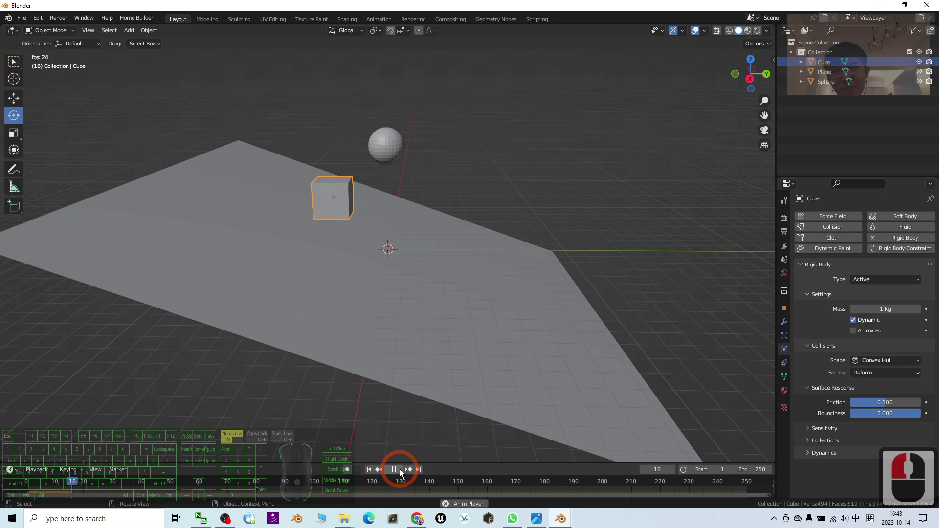
pyautogui.click(385, 470)
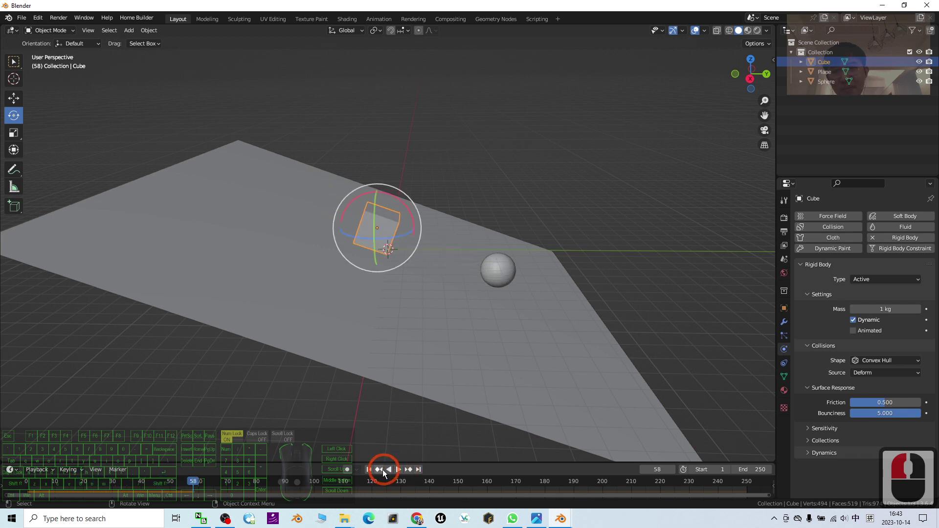
pyautogui.click(369, 470)
pyautogui.click(412, 265)
# - Set the plane's Surface Response bounciness to 5, test it in a playback, and rewind
pyautogui.click(328, 262)
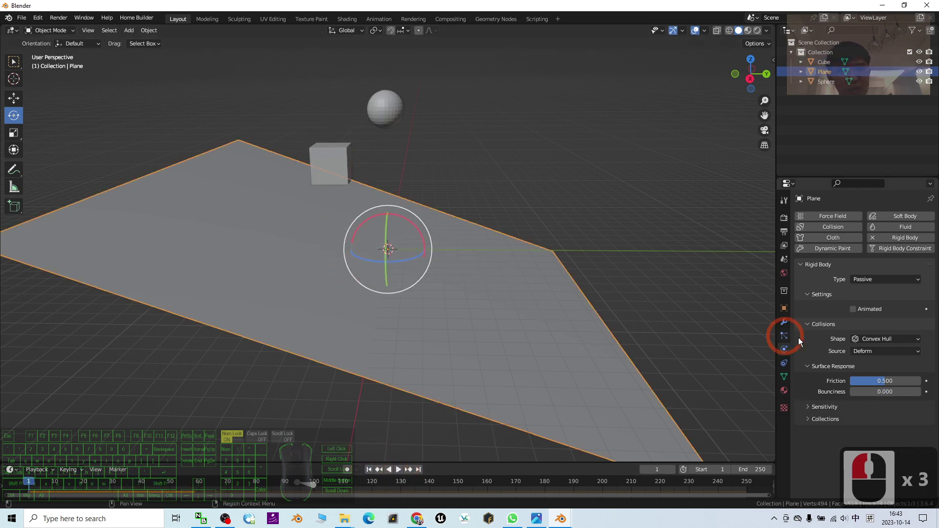
pyautogui.click(891, 392)
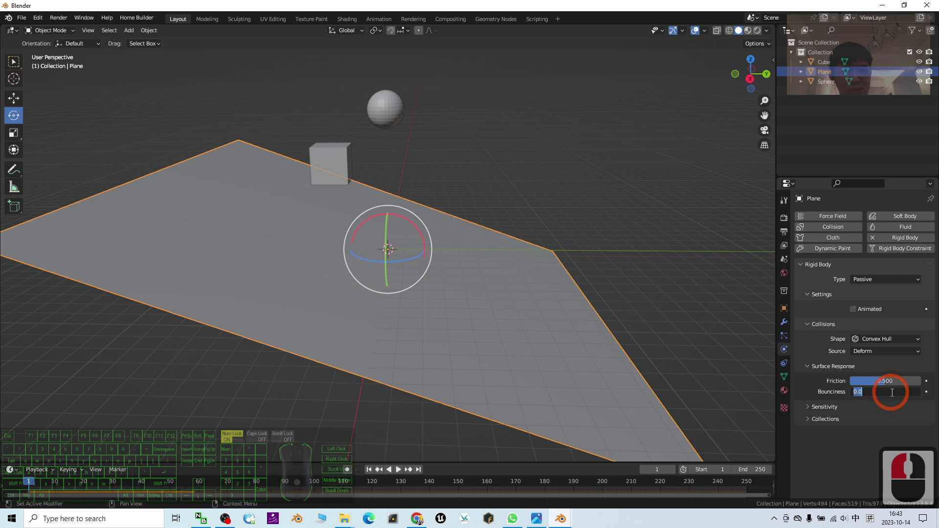
pyautogui.write('5')
pyautogui.press('Return')
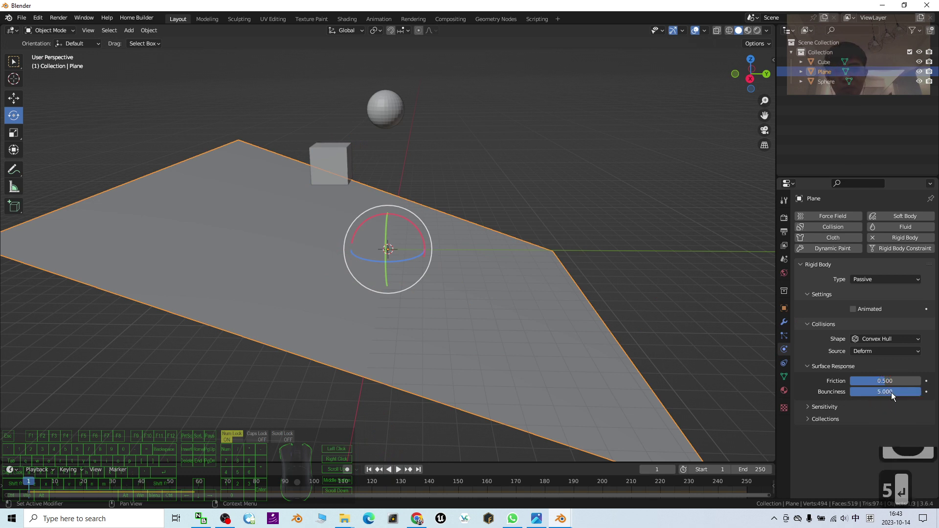
pyautogui.click(398, 470)
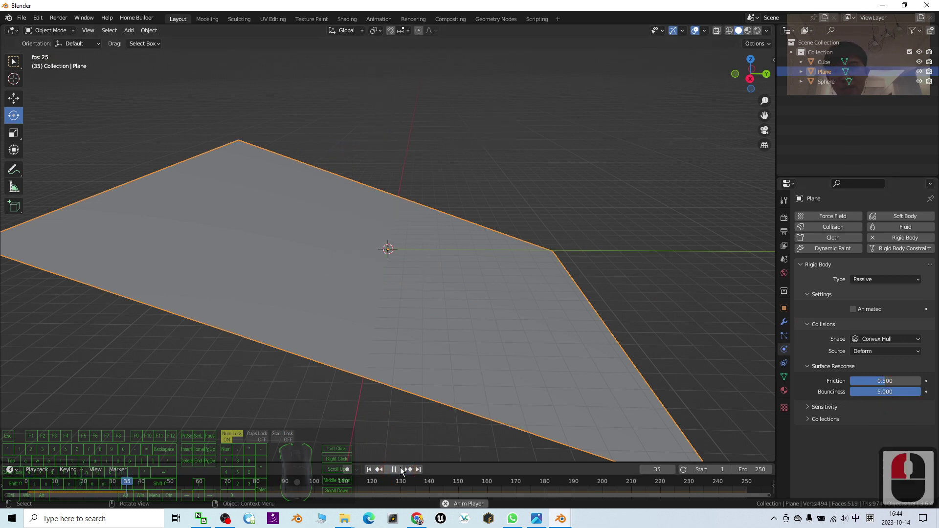
pyautogui.click(394, 469)
pyautogui.click(369, 469)
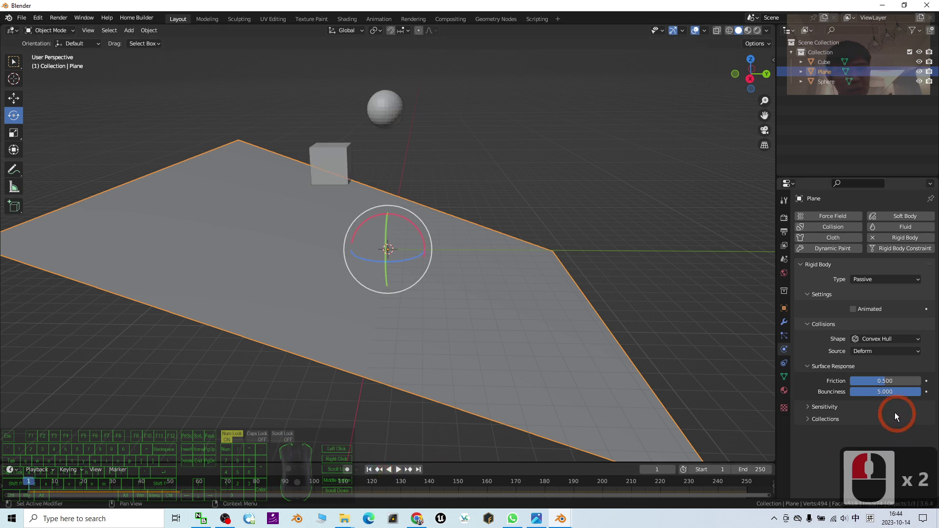
# - Change the plane's bounciness to 1, replay the simulation, and rewind to frame 1
pyautogui.doubleClick(886, 392)
pyautogui.write('1')
pyautogui.press('Return')
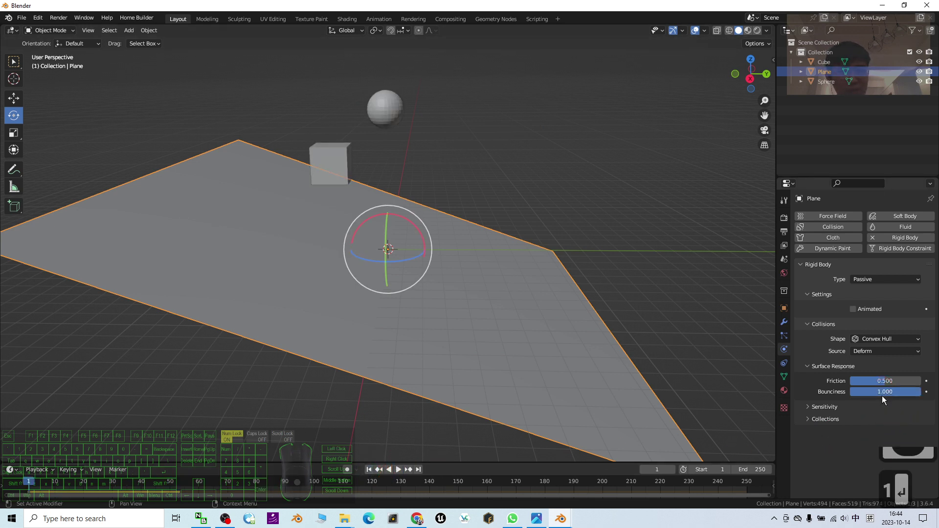
pyautogui.click(397, 470)
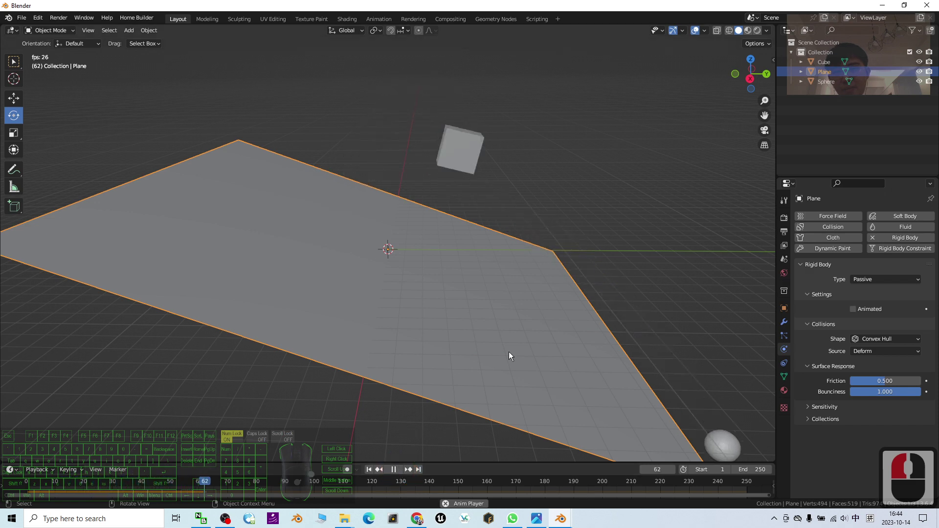
pyautogui.moveTo(508, 356); pyautogui.dragTo(388, 433, button='middle')
pyautogui.click(394, 470)
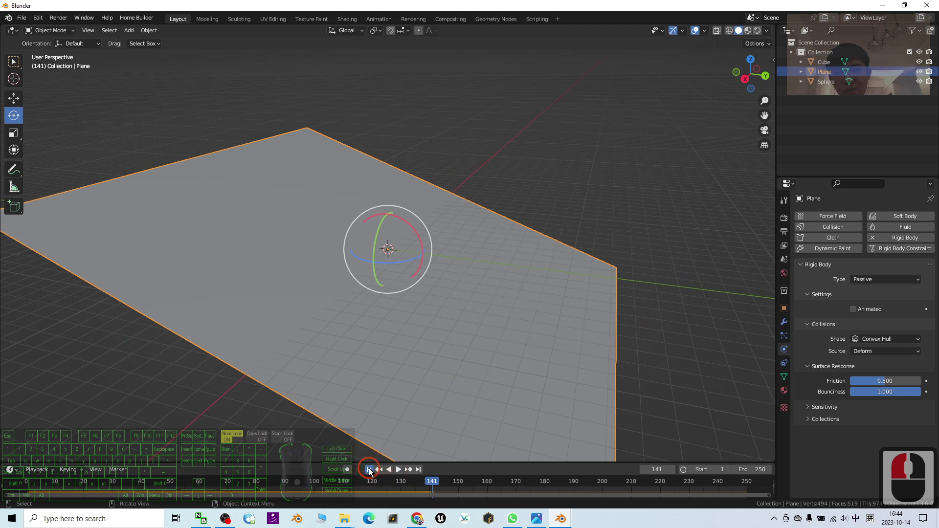
pyautogui.click(370, 471)
pyautogui.click(345, 142)
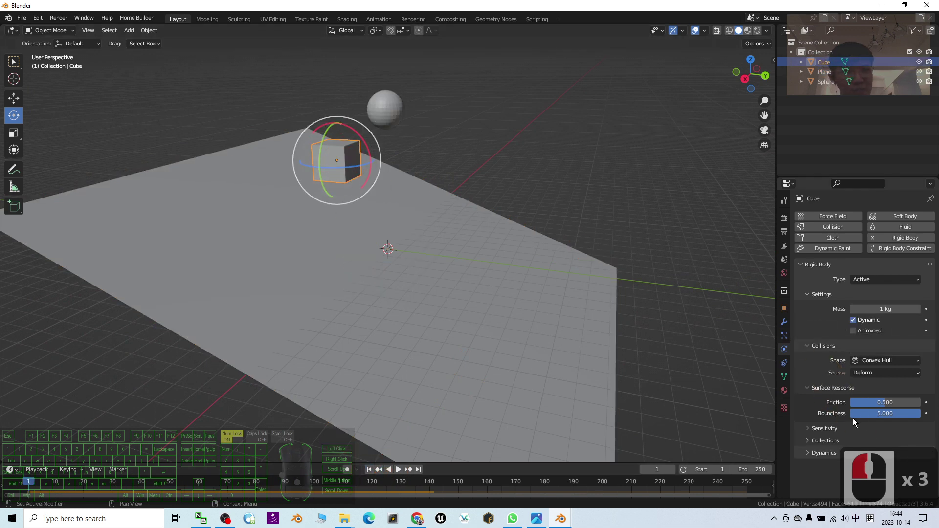
# - Set the cube's bounciness to 1, test it in a playback, and rewind
pyautogui.click(878, 413)
pyautogui.write('1')
pyautogui.press('Return')
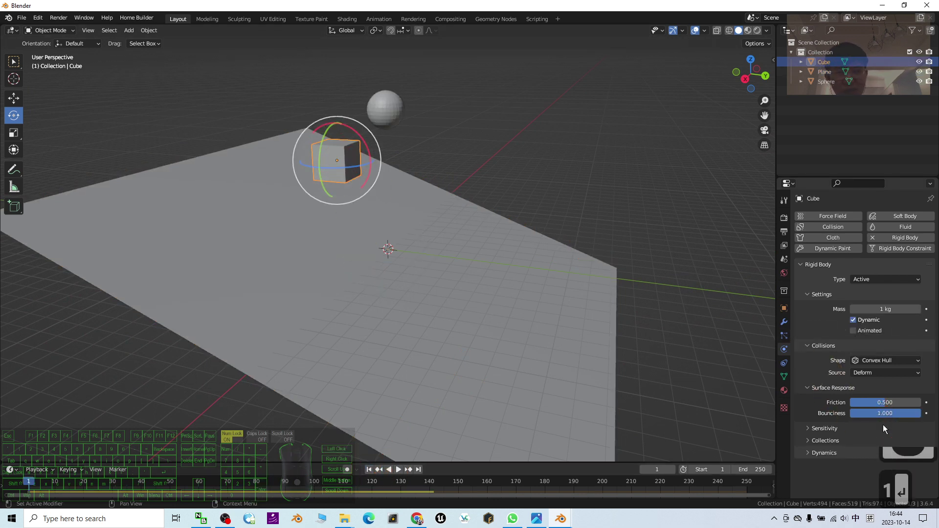
pyautogui.click(398, 469)
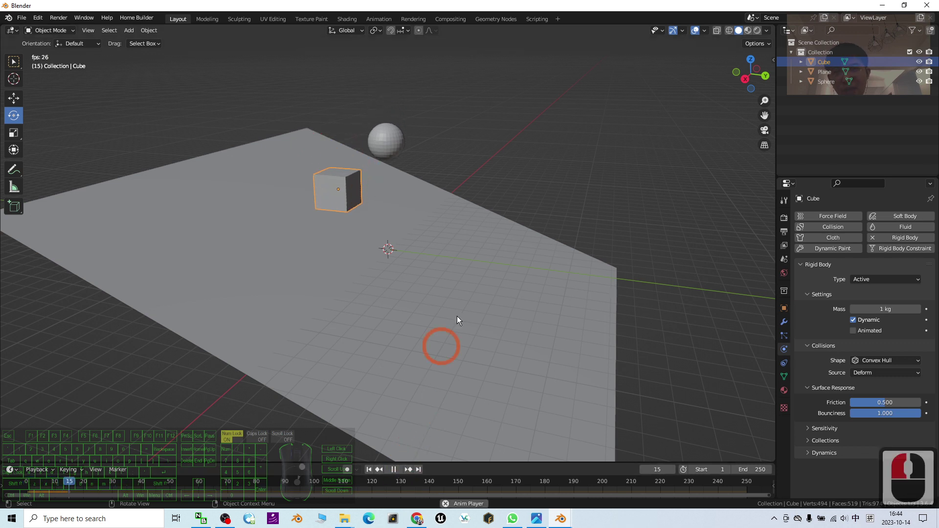
pyautogui.moveTo(482, 321); pyautogui.dragTo(463, 345, button='middle')
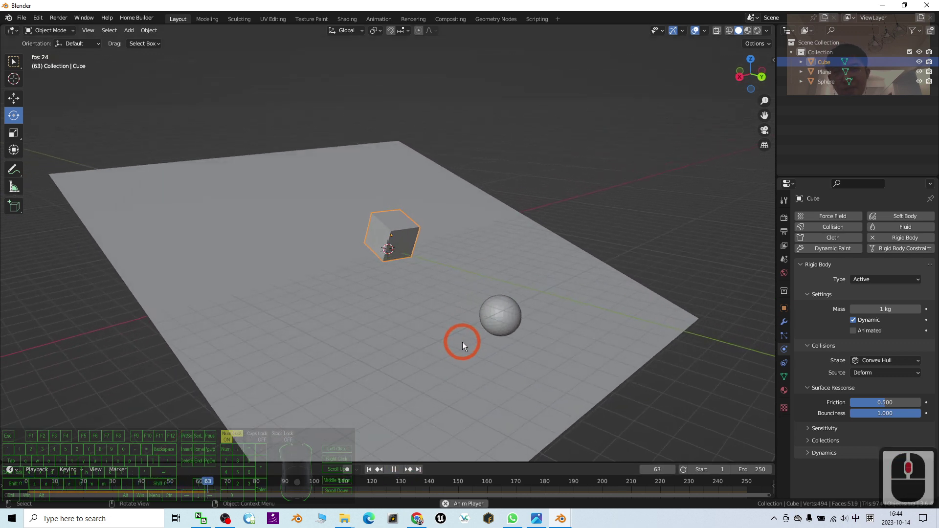
pyautogui.click(393, 469)
pyautogui.click(369, 469)
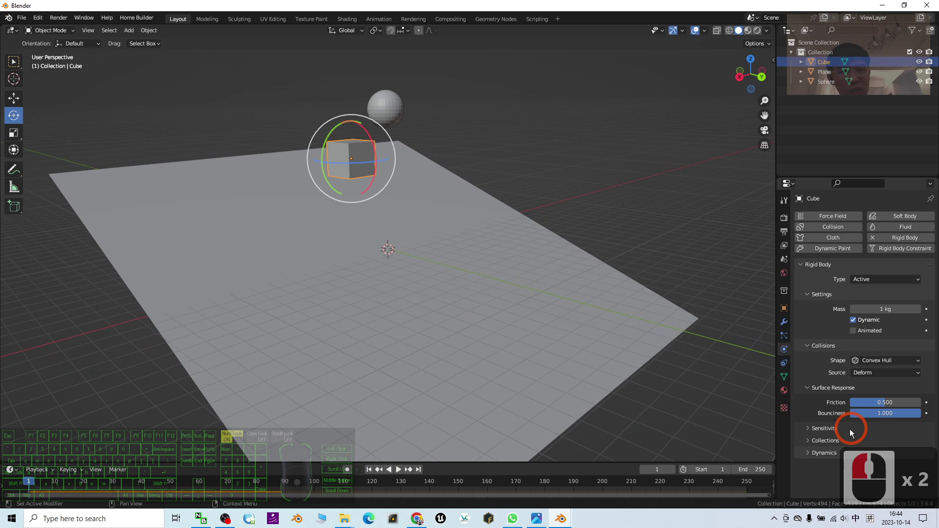
# - Raise the cube's bounciness to 3, replay the simulation, and rewind to frame 1
pyautogui.click(886, 413)
pyautogui.write('3')
pyautogui.press('Return')
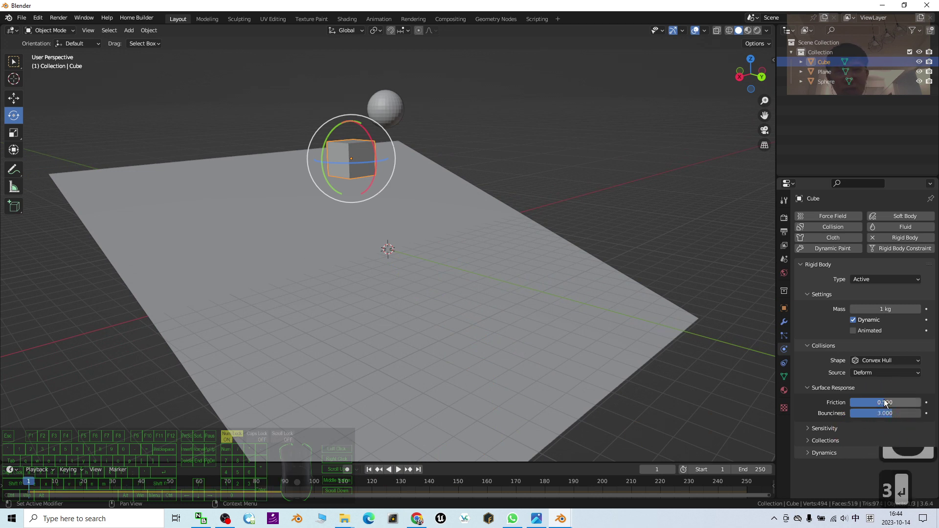
pyautogui.click(398, 469)
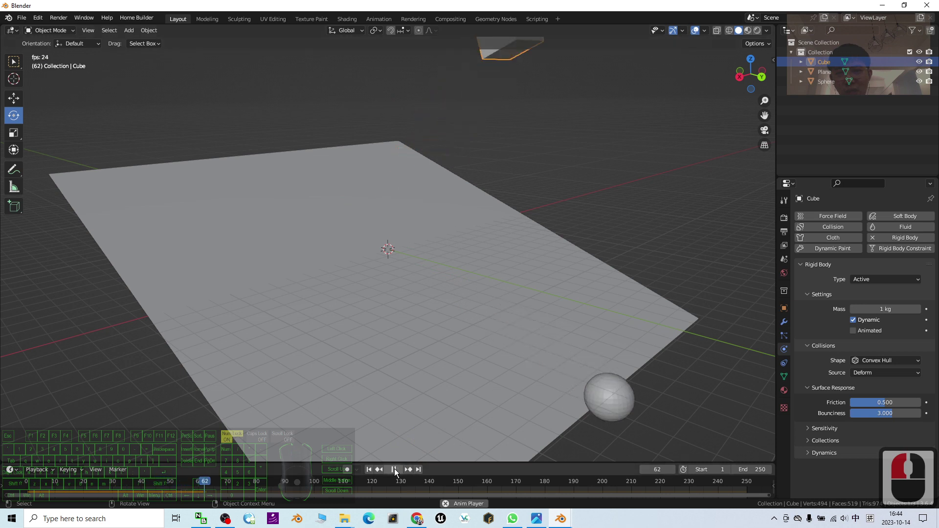
pyautogui.click(379, 469)
pyautogui.click(370, 470)
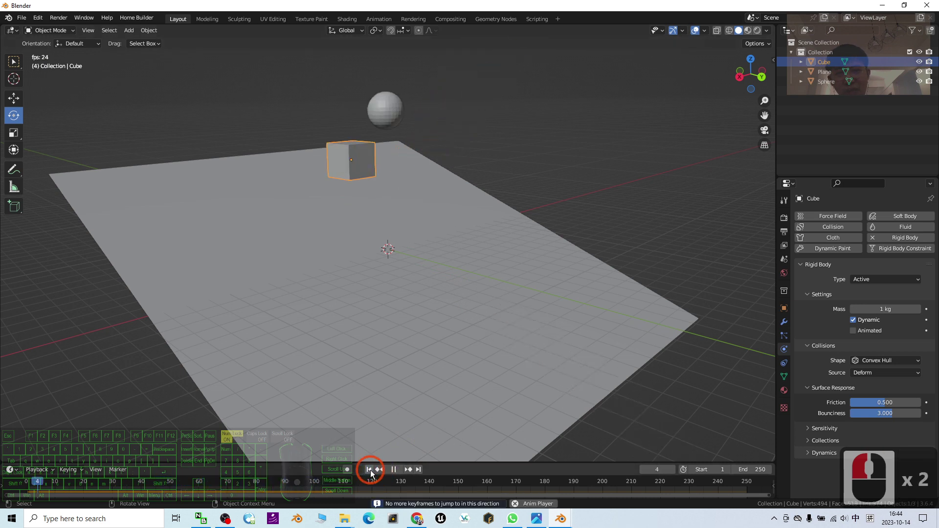
pyautogui.click(394, 469)
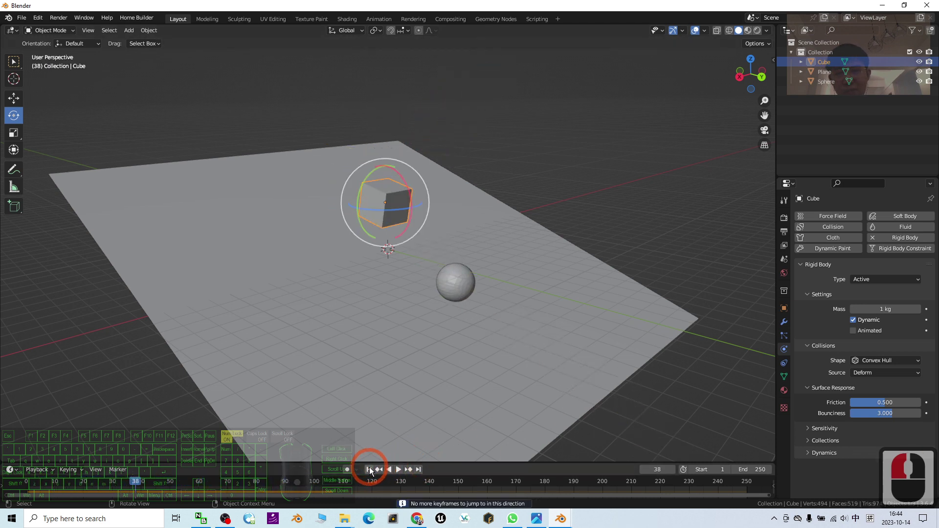
pyautogui.click(370, 470)
pyautogui.moveTo(399, 410); pyautogui.dragTo(413, 380, button='middle')
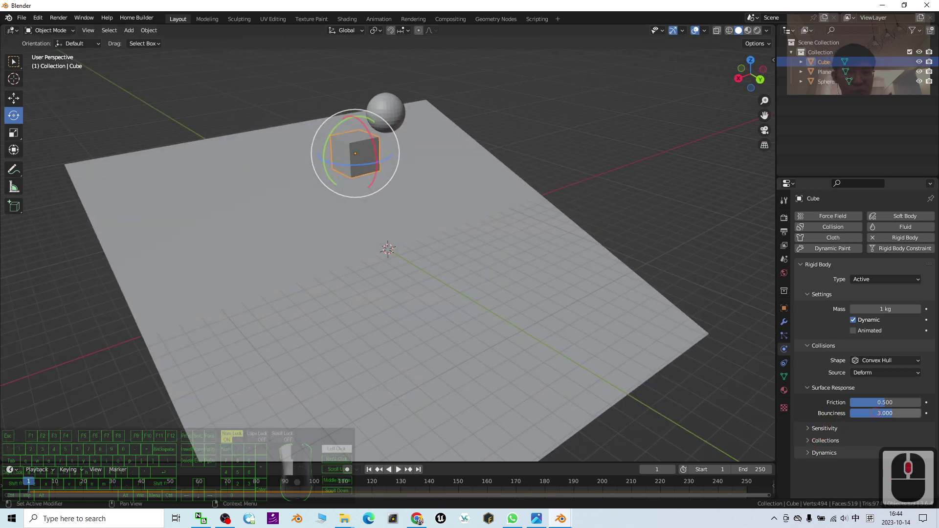
# - Enter 2 as the cube's bounciness, watch the fall play out, then rewind to frame 1
pyautogui.click(873, 413)
pyautogui.write('2')
pyautogui.press('Return')
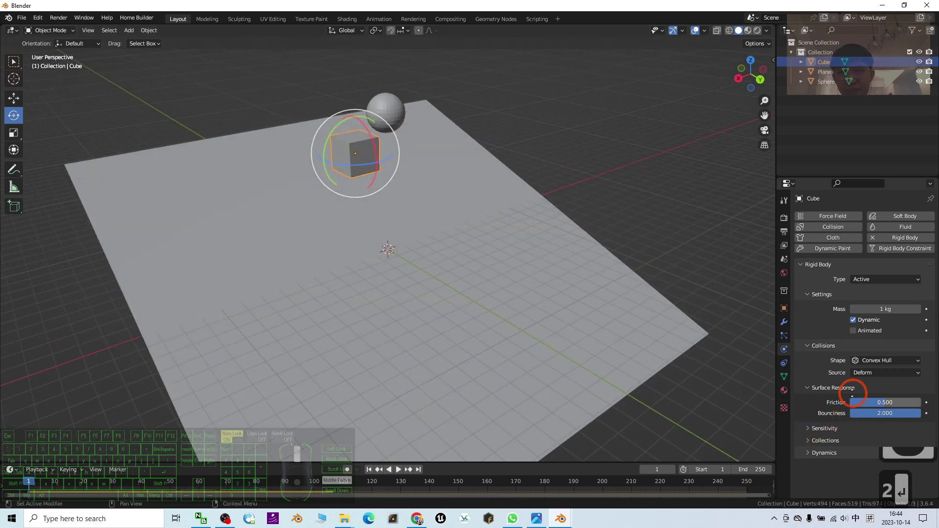
pyautogui.moveTo(460, 288); pyautogui.dragTo(366, 483, button='middle')
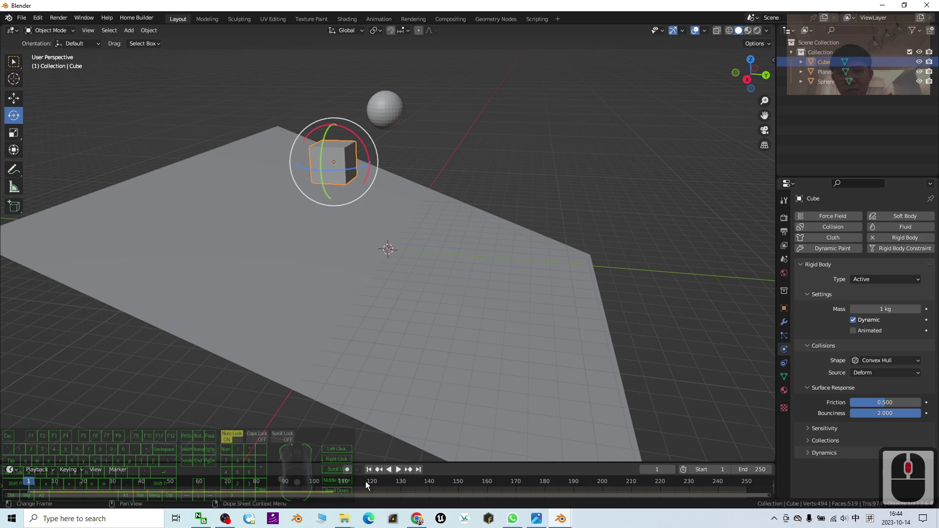
pyautogui.click(398, 470)
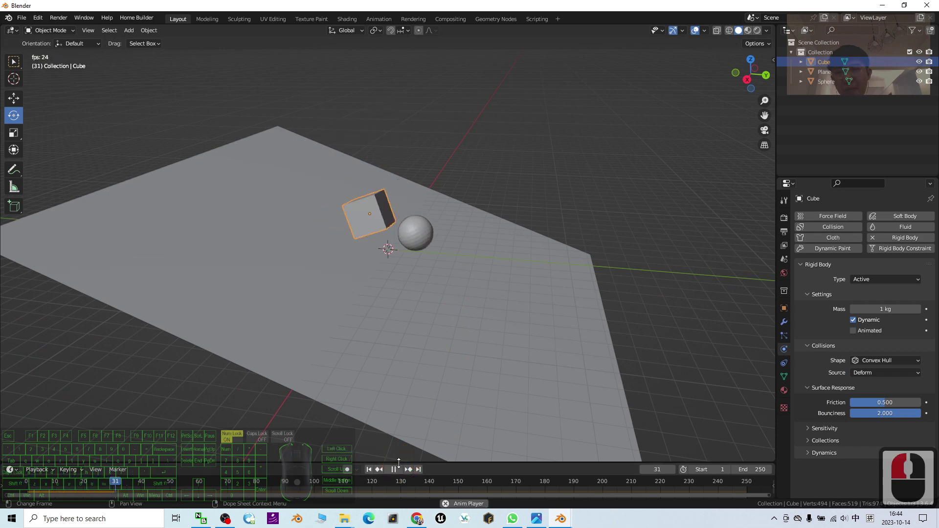
pyautogui.moveTo(521, 374); pyautogui.dragTo(400, 464, button='middle')
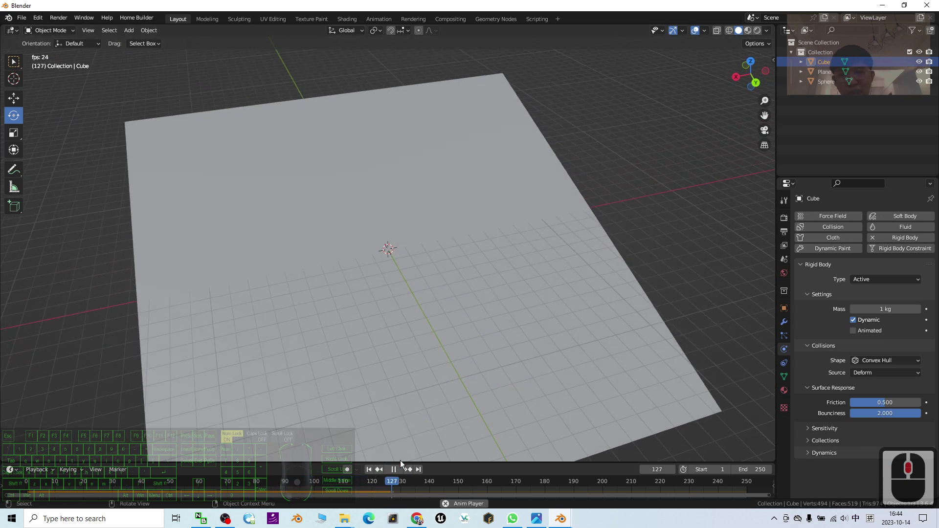
pyautogui.click(370, 469)
# - Rewind to frame 1 and grab the sphere, placing it to the right of the cube
pyautogui.click(369, 470)
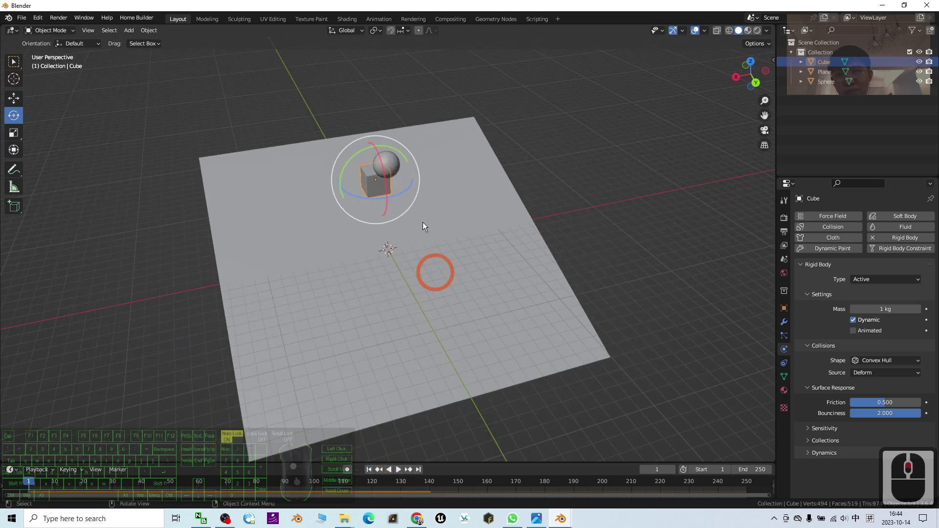
pyautogui.click(396, 161)
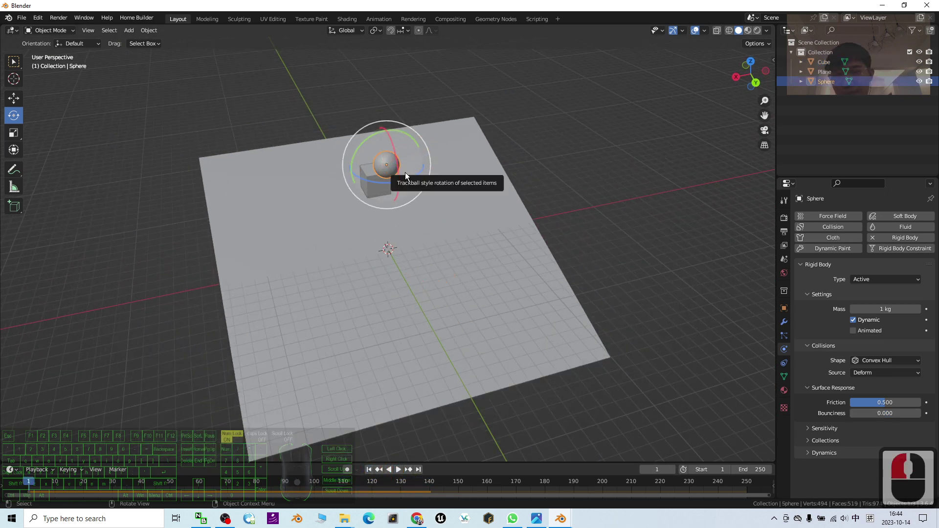
pyautogui.press('g')
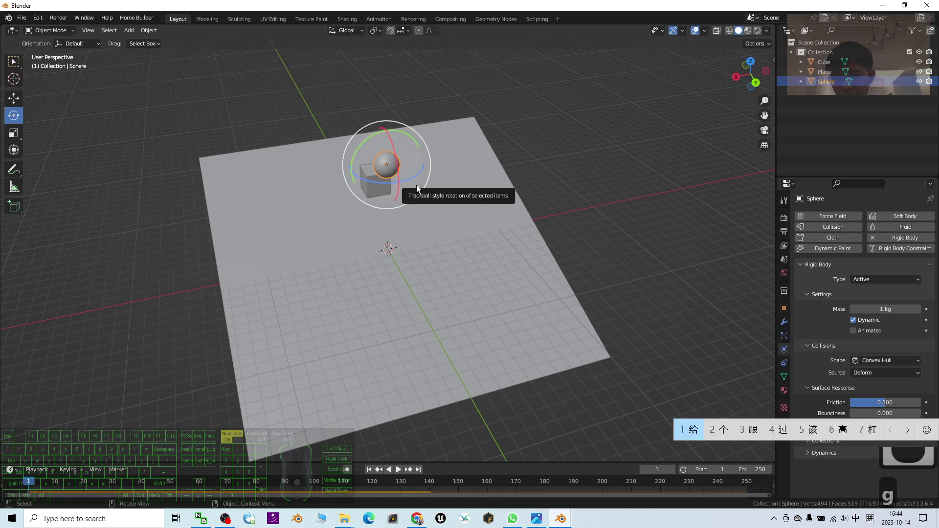
pyautogui.press('shift')
pyautogui.press('g')
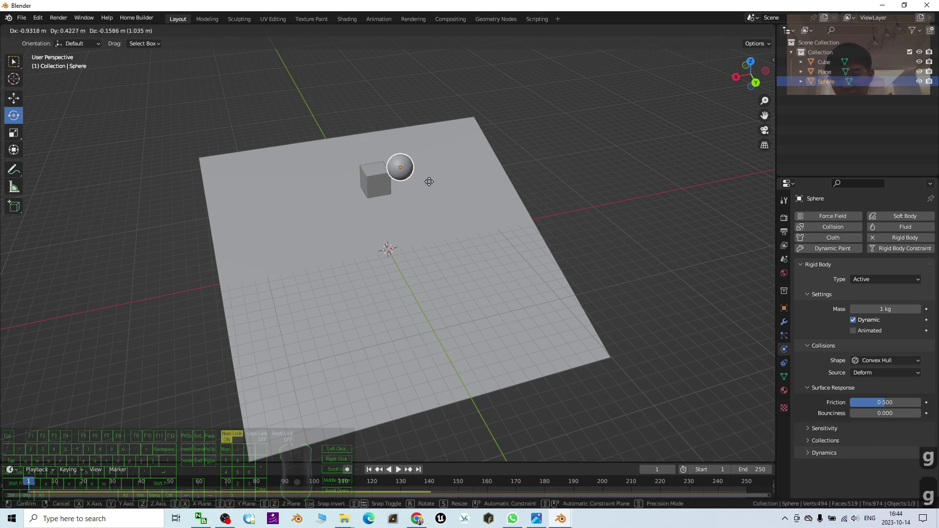
pyautogui.click(464, 186)
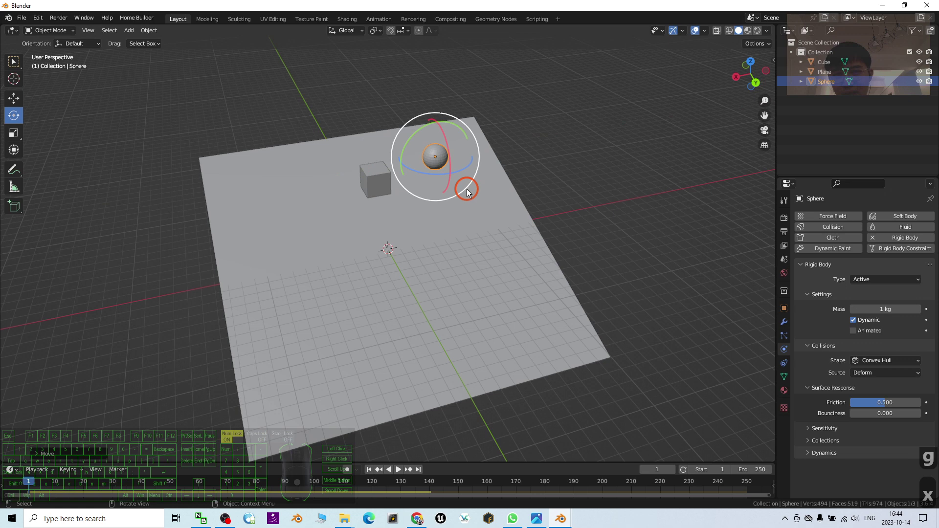
pyautogui.moveTo(541, 241); pyautogui.dragTo(363, 440, button='middle')
# - Play the simulation to watch the sphere roll off the plane, then rewind to frame 1
pyautogui.click(398, 469)
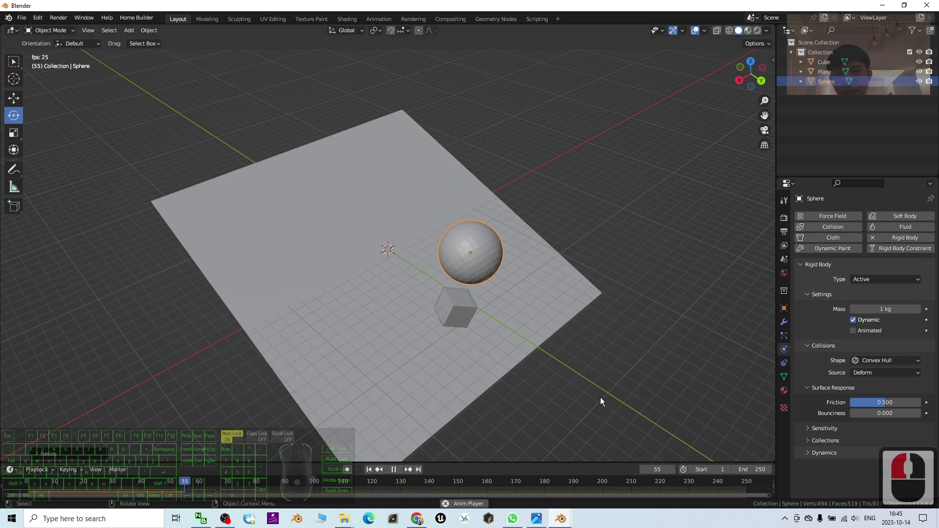
pyautogui.moveTo(600, 397); pyautogui.dragTo(455, 454, button='middle')
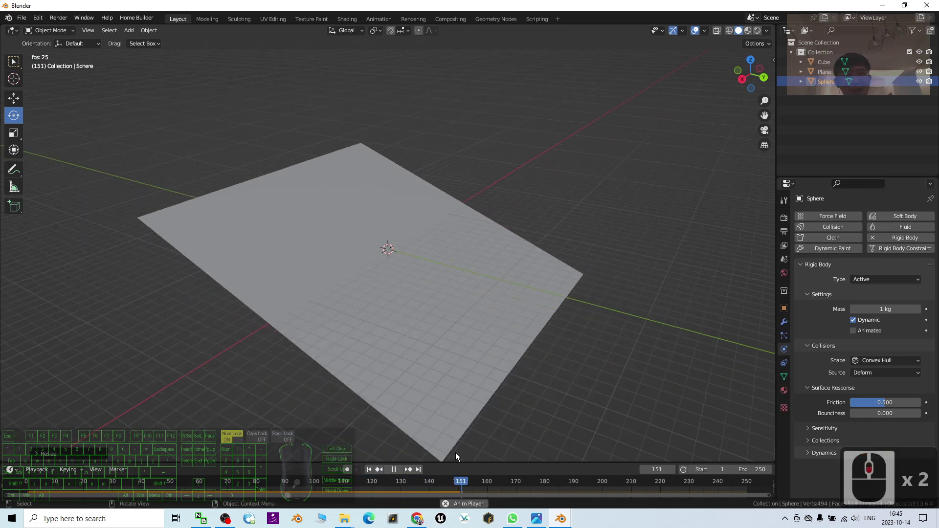
pyautogui.click(368, 469)
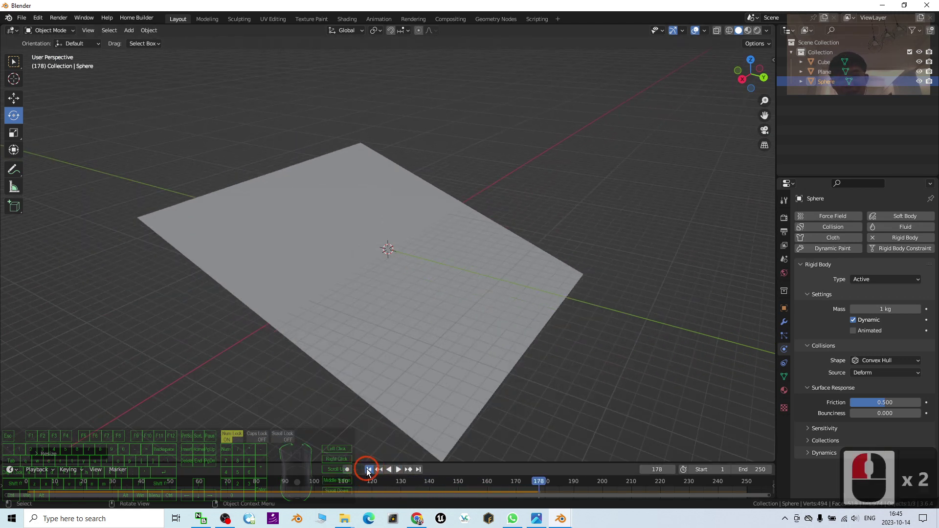
pyautogui.moveTo(449, 288); pyautogui.dragTo(549, 397, button='middle')
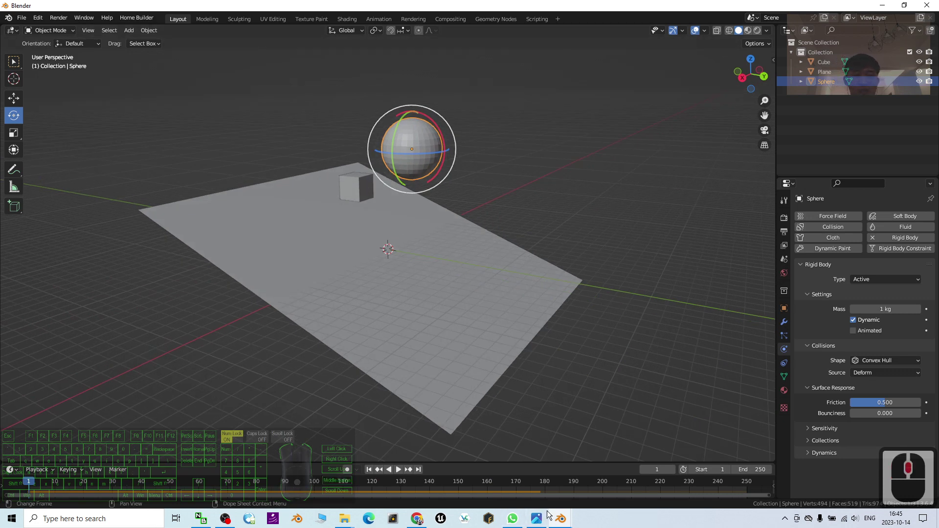
pyautogui.moveTo(464, 268); pyautogui.dragTo(494, 277, button='middle')
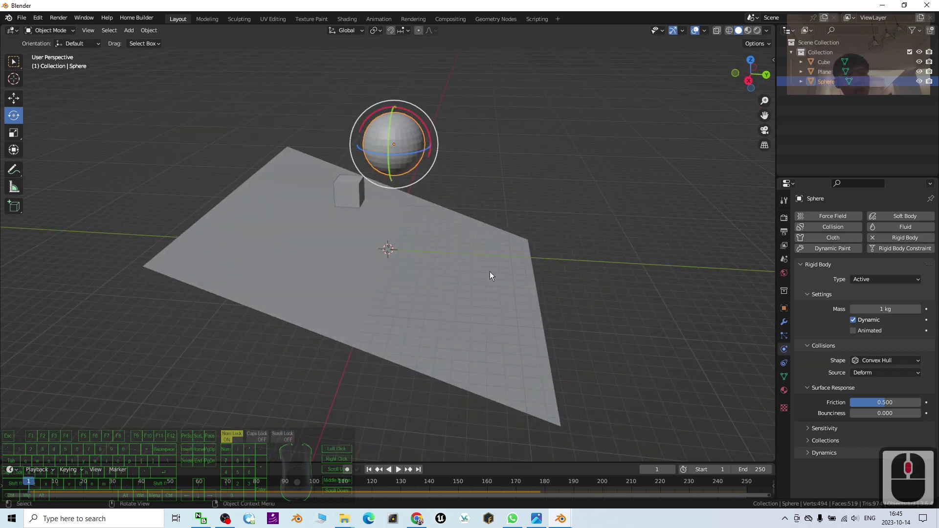
# - Rotate the plane about -12.41° around X, test the slope in a playback, and rewind
pyautogui.click(462, 275)
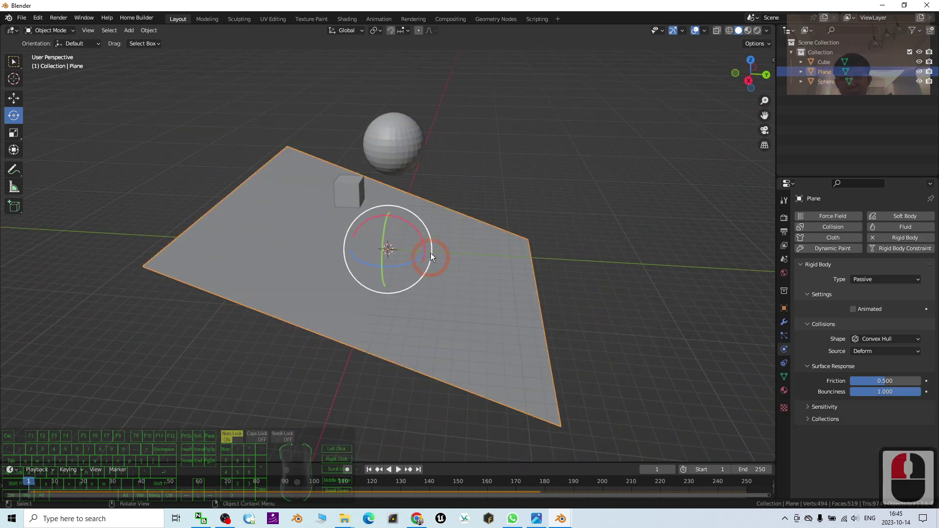
pyautogui.moveTo(400, 219)
pyautogui.mouseDown()
pyautogui.moveTo(390, 247)
pyautogui.moveTo(406, 227)
pyautogui.mouseUp()
pyautogui.click(394, 469)
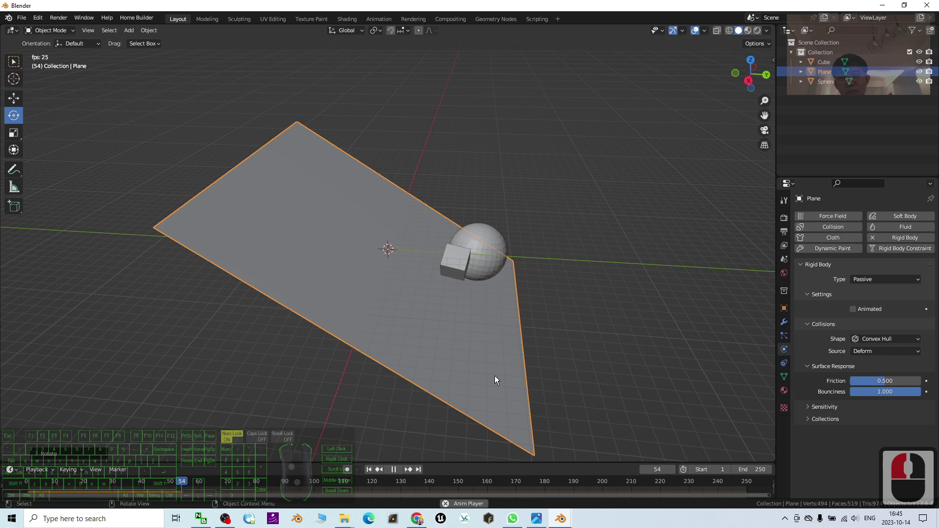
pyautogui.moveTo(494, 376); pyautogui.dragTo(416, 372, button='middle')
pyautogui.click(391, 470)
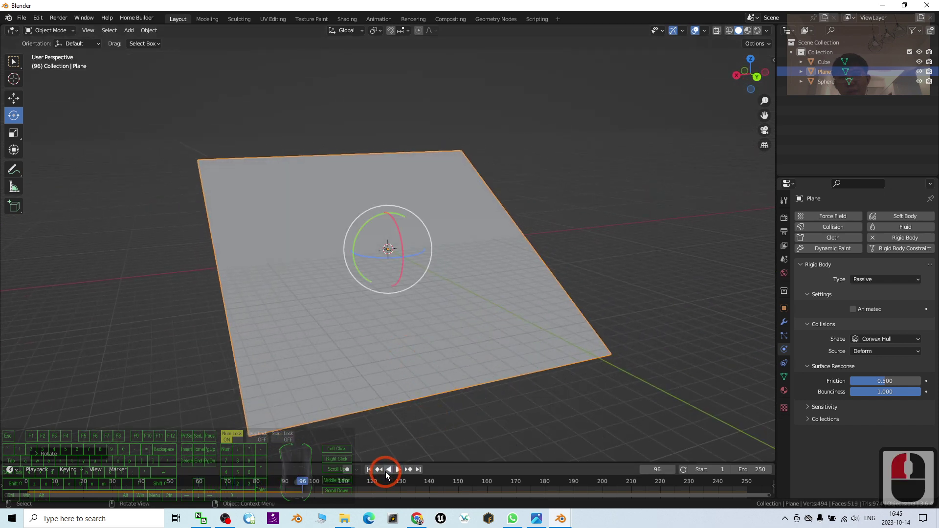
pyautogui.doubleClick(368, 469)
# - Check the tutorial cover image, then replay the simulation on the tilted plane
pyautogui.hotkey('alt', 'Tab')
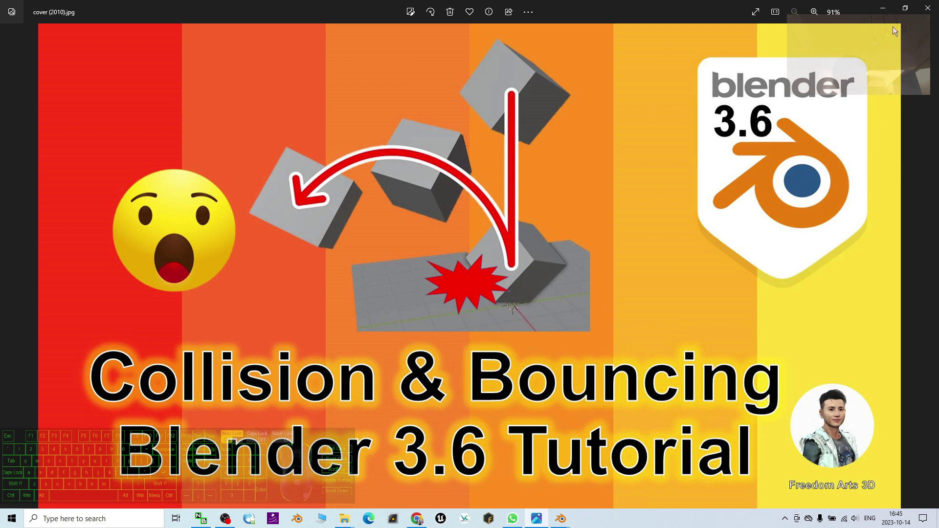
pyautogui.click(884, 8)
pyautogui.moveTo(457, 329); pyautogui.dragTo(494, 306, button='middle')
pyautogui.click(395, 469)
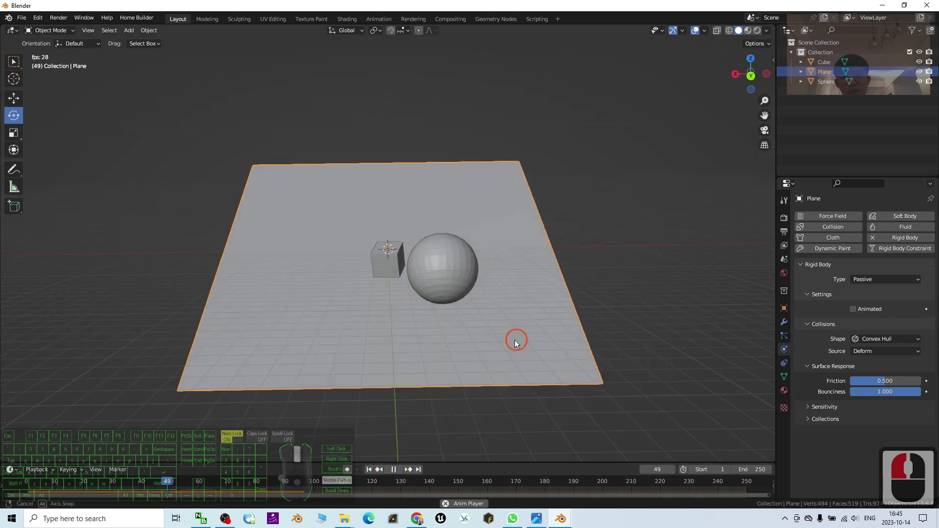
# - Replay the cube and sphere sliding down the tilted plane from an edge-on view, rewinding to frame 1
pyautogui.moveTo(470, 381); pyautogui.dragTo(515, 340, button='middle')
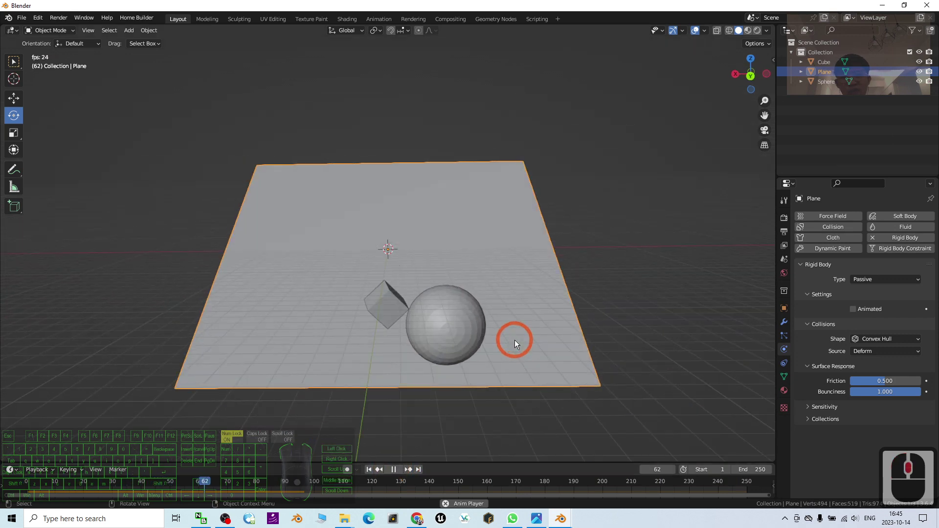
pyautogui.click(392, 469)
pyautogui.click(370, 469)
pyautogui.moveTo(390, 411); pyautogui.dragTo(494, 343, button='middle')
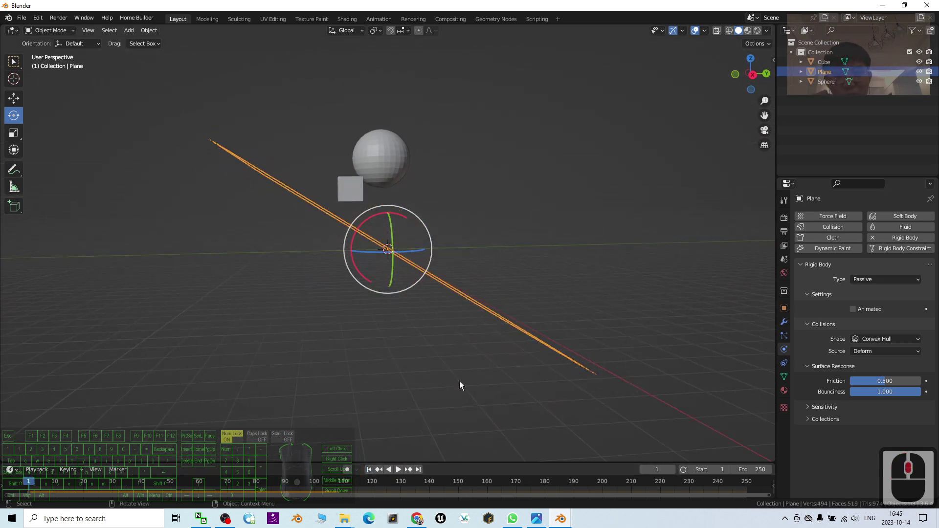
pyautogui.click(398, 470)
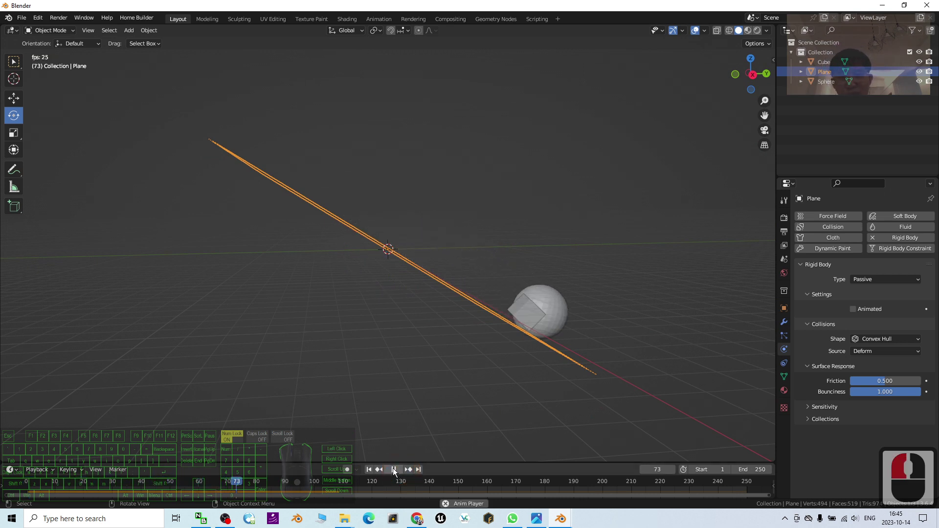
pyautogui.click(392, 469)
pyautogui.click(370, 469)
pyautogui.moveTo(406, 421); pyautogui.dragTo(449, 317, button='middle')
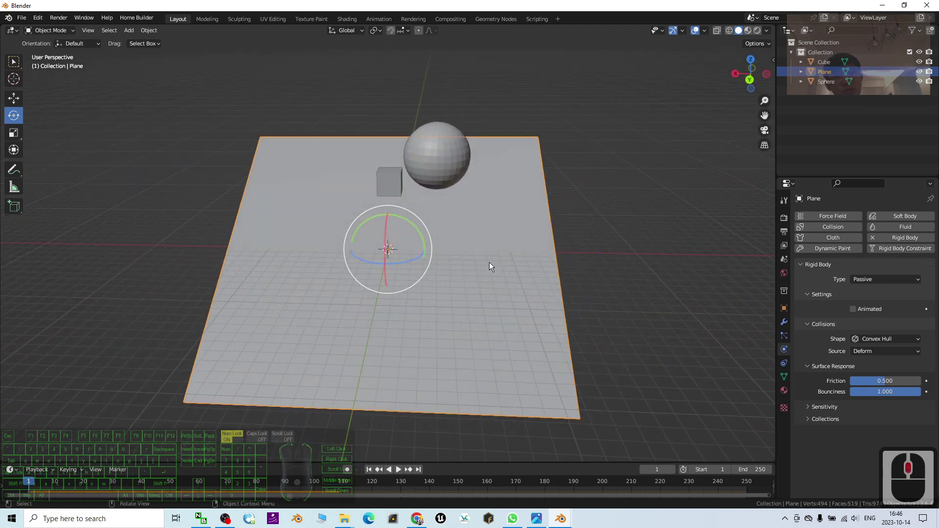
pyautogui.moveTo(524, 266); pyautogui.dragTo(571, 262, button='middle')
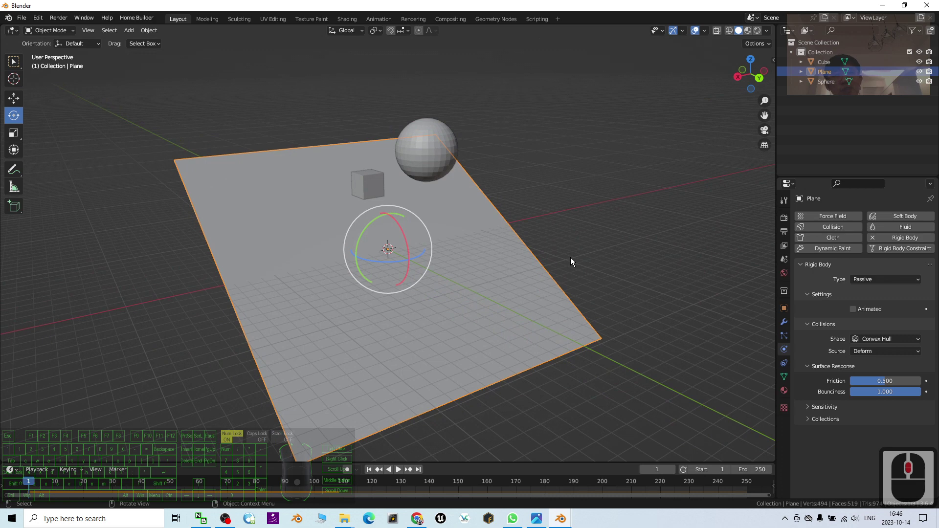